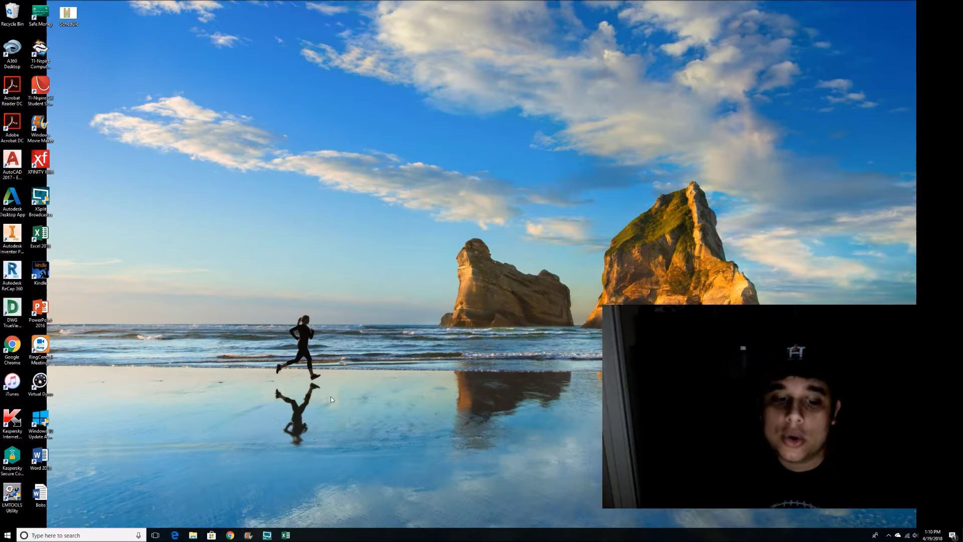
# Switch to the Formatted workbook in Excel and examine its torque (LBS-FT), Horsepower, Max TQ and Max HP columns
pyautogui.click(290, 535)
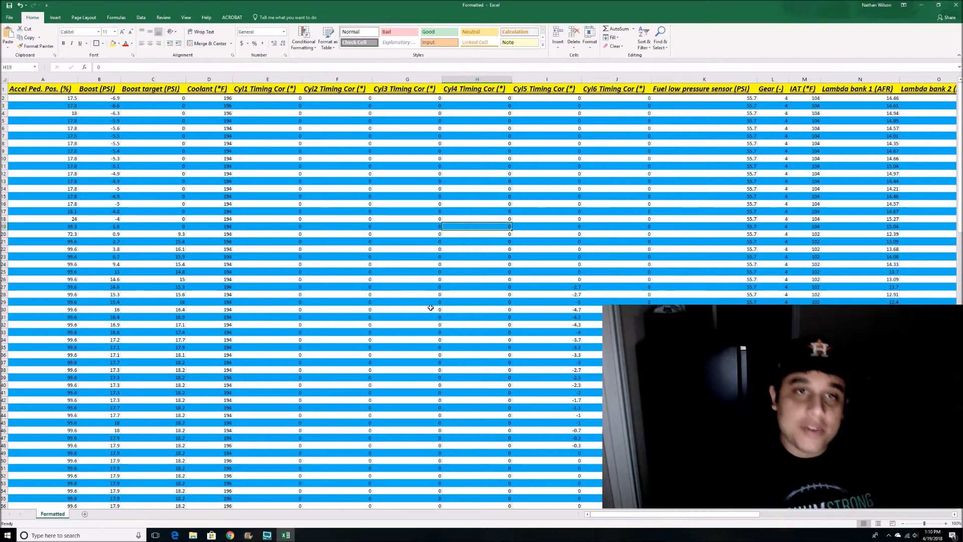
pyautogui.moveTo(658, 515); pyautogui.dragTo(828, 517)
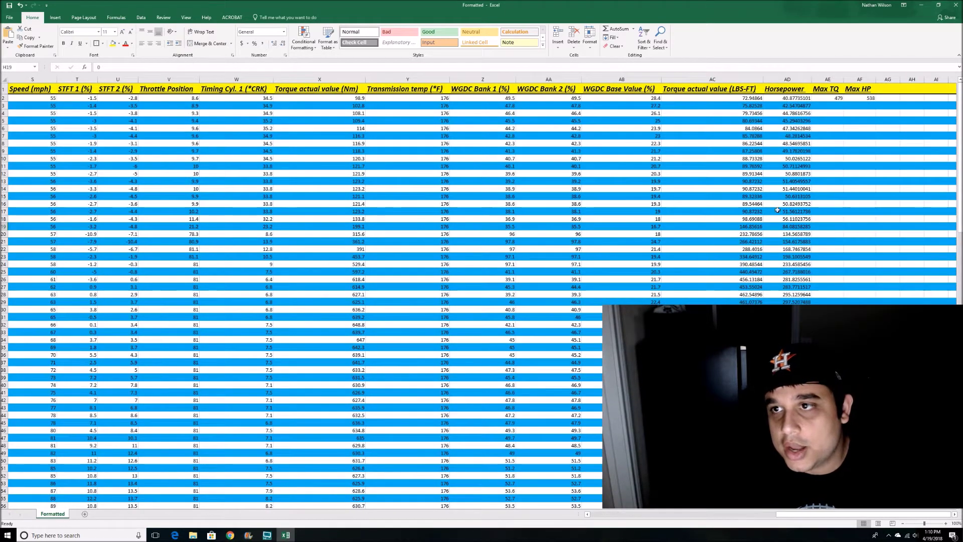
pyautogui.moveTo(716, 75); pyautogui.dragTo(857, 68)
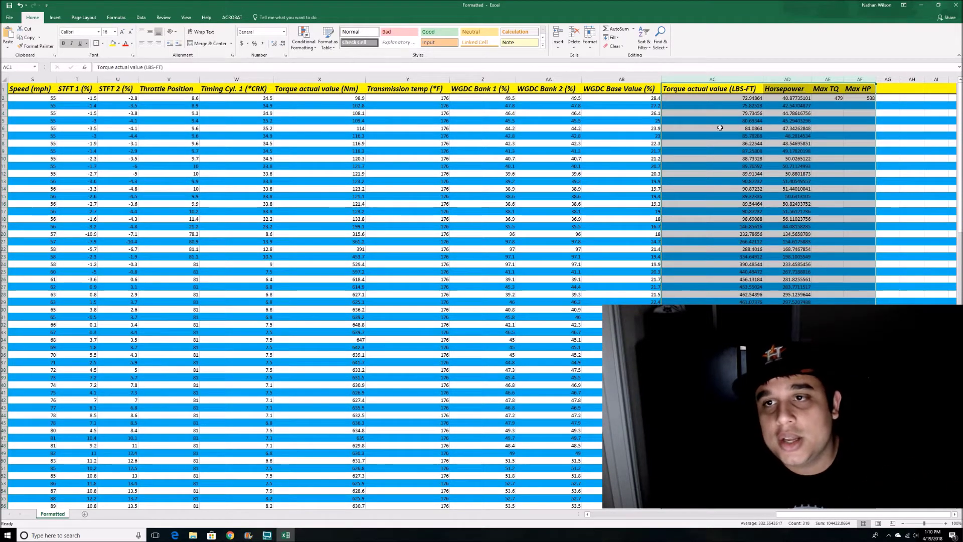
pyautogui.click(888, 173)
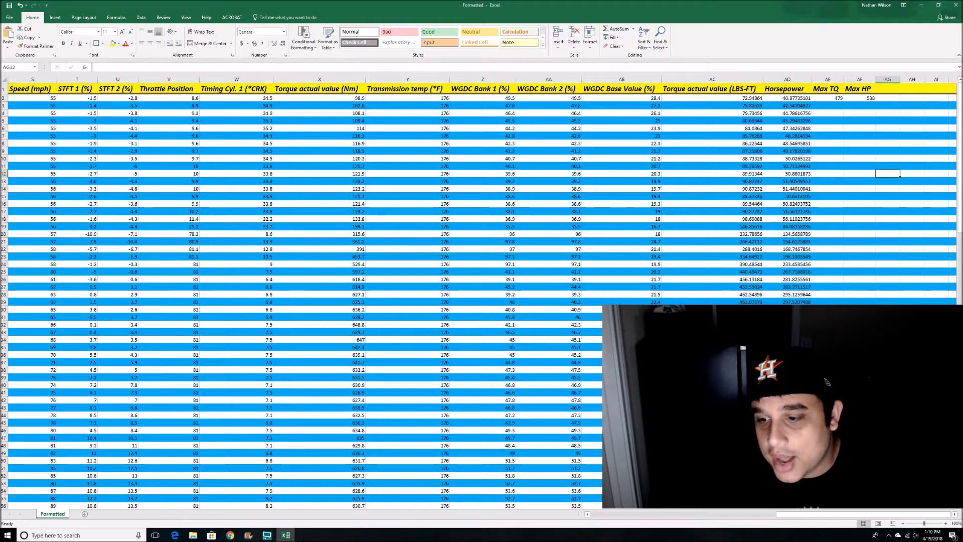
pyautogui.moveTo(803, 515); pyautogui.dragTo(695, 513)
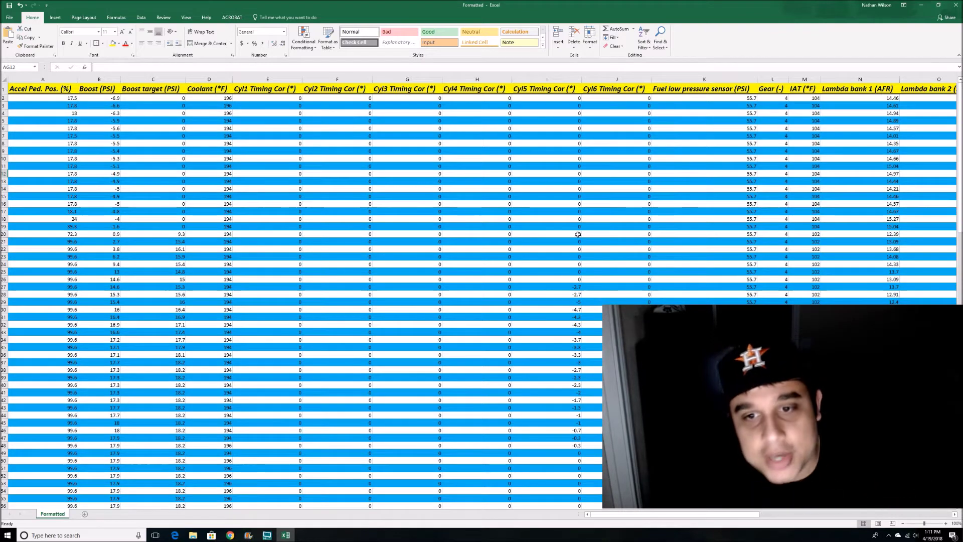
# Examine the Accel Ped. Pos. (%) column from its header through the last logged row
pyautogui.click(43, 89)
pyautogui.hotkey('ctrl', 'shift', 'Down')
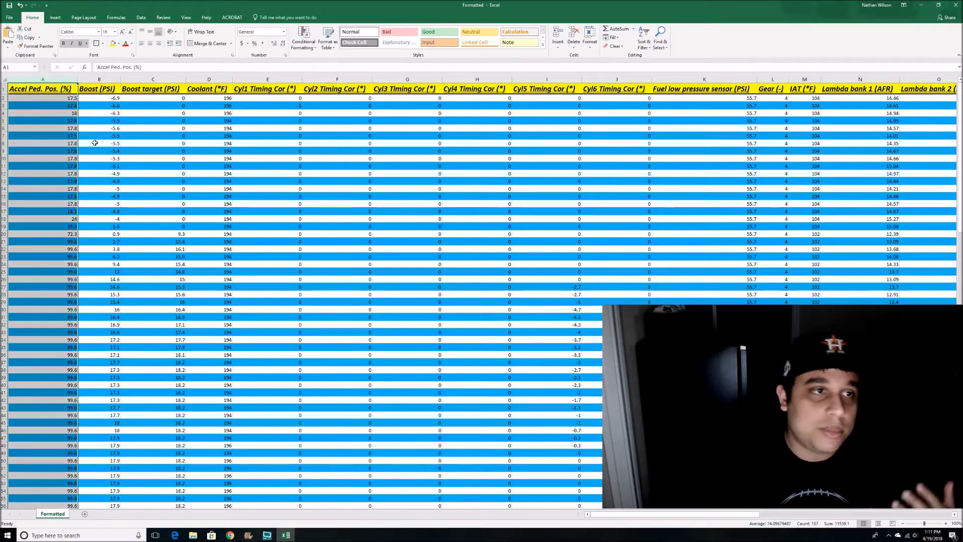
pyautogui.scroll(-20, 45, 108)
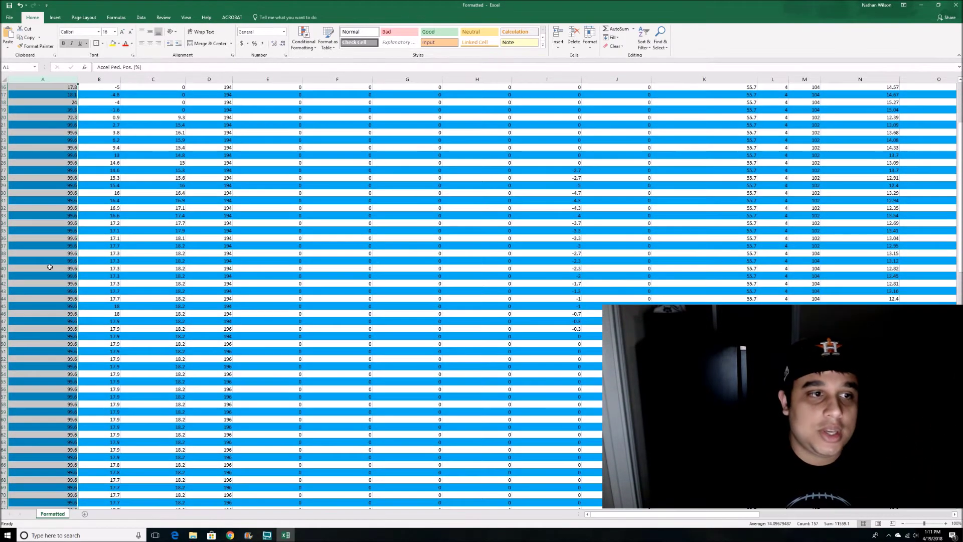
pyautogui.scroll(-20, 50, 267)
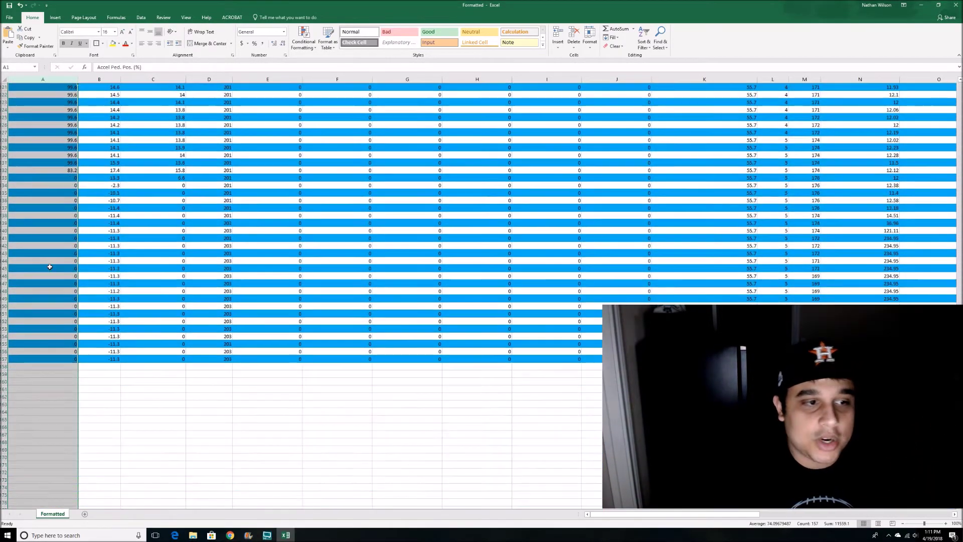
pyautogui.scroll(20, 49, 267)
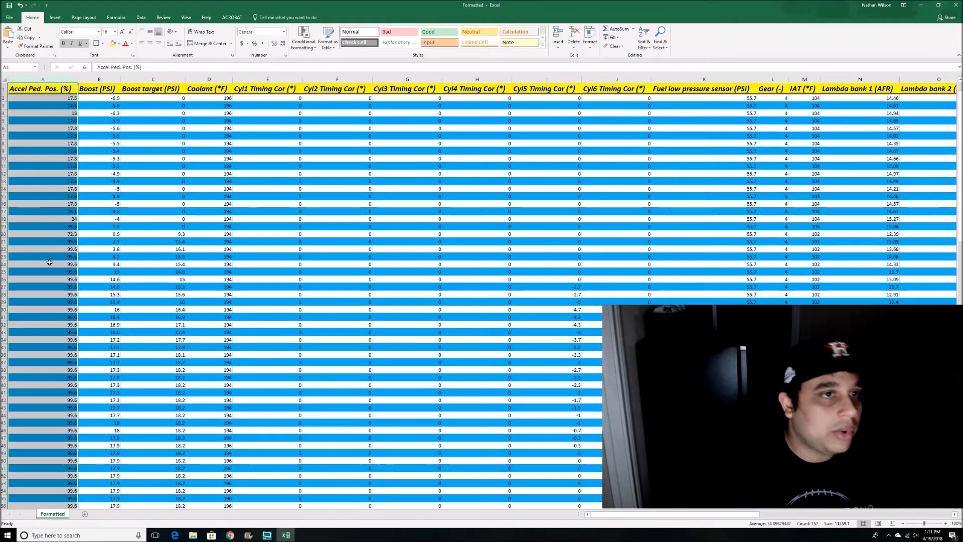
pyautogui.click(165, 196)
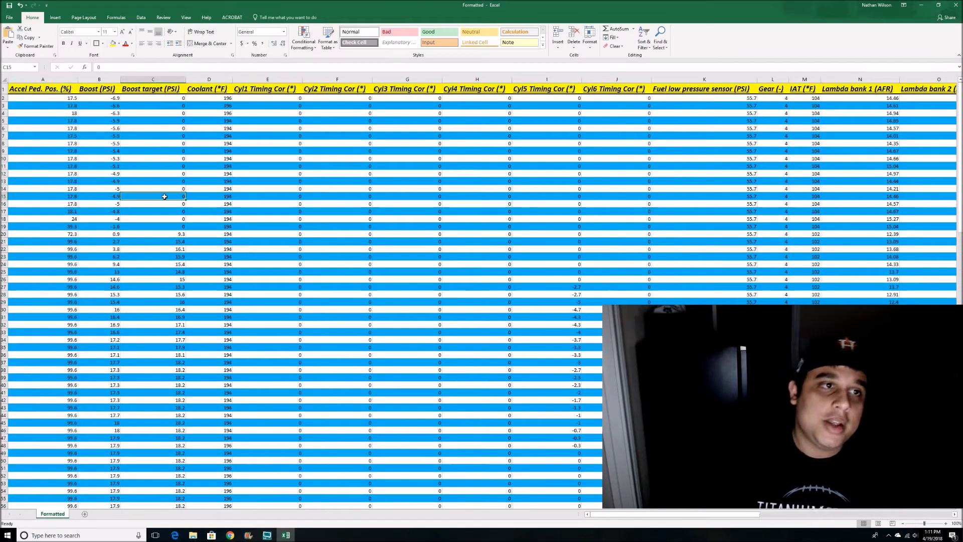
# Examine the Boost (PSI) column's readings throughout the log
pyautogui.click(107, 78)
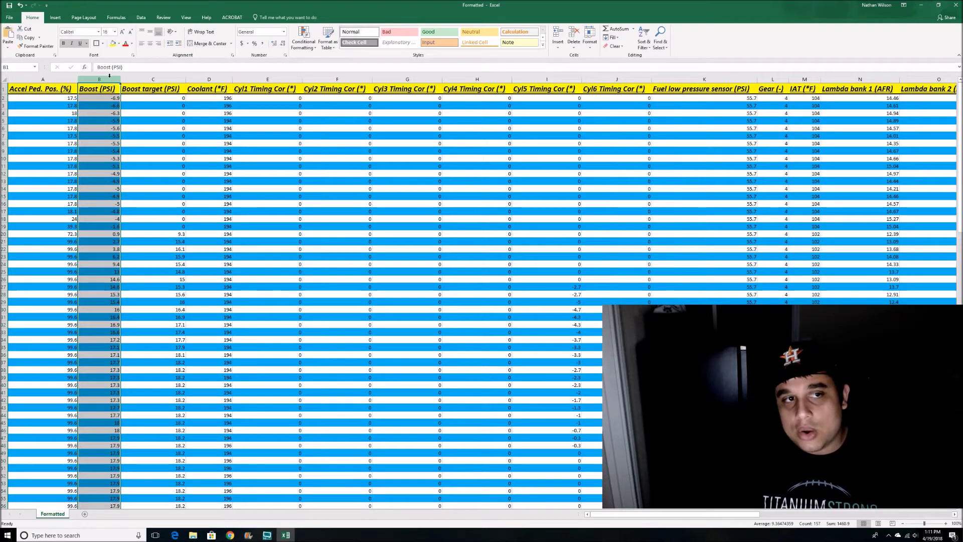
pyautogui.click(108, 168)
pyautogui.scroll(-6, 100, 178)
pyautogui.scroll(-10, 98, 191)
pyautogui.scroll(-2, 103, 208)
pyautogui.scroll(-20, 108, 205)
pyautogui.scroll(-20, 113, 196)
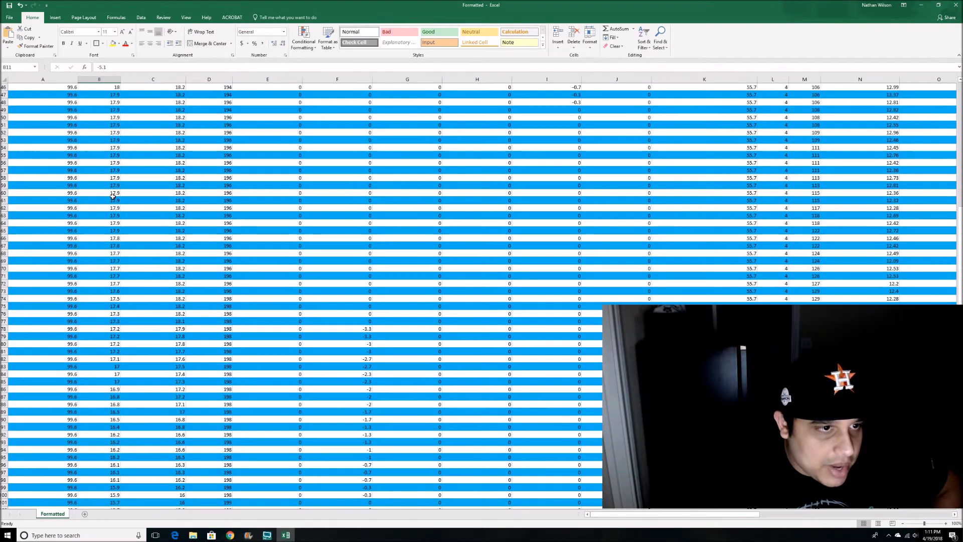
pyautogui.scroll(15, 112, 196)
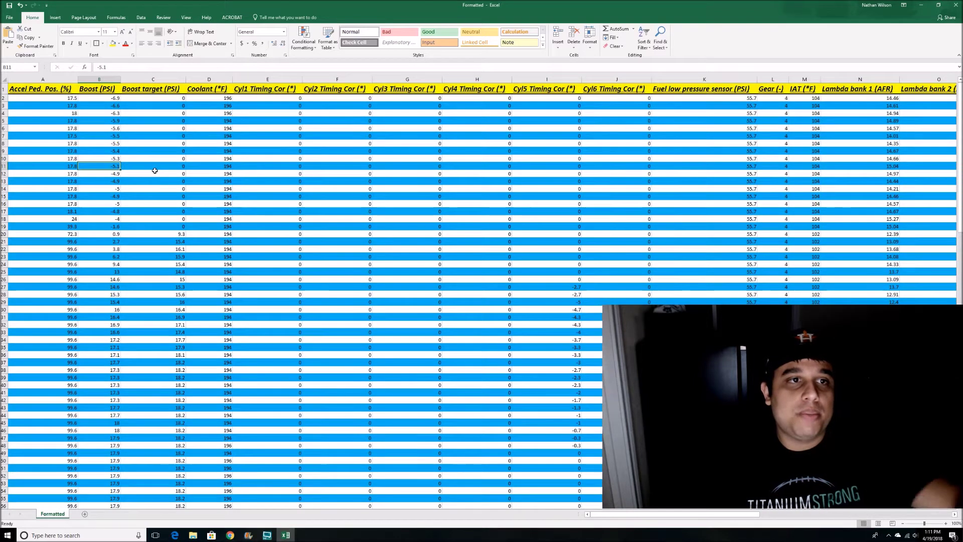
# Compare the Boost target (PSI) column with the actual Boost (PSI) column, including the full-throttle rows
pyautogui.click(153, 80)
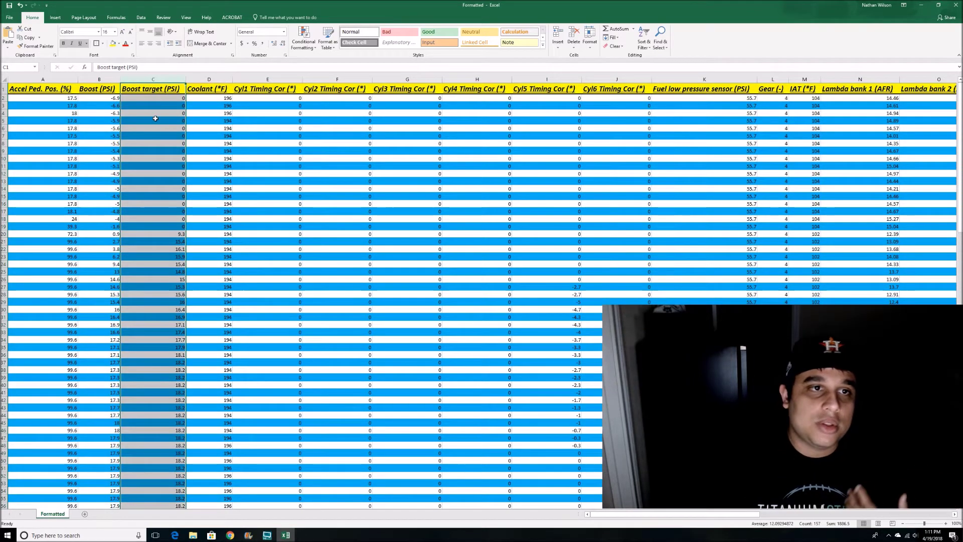
pyautogui.click(154, 151)
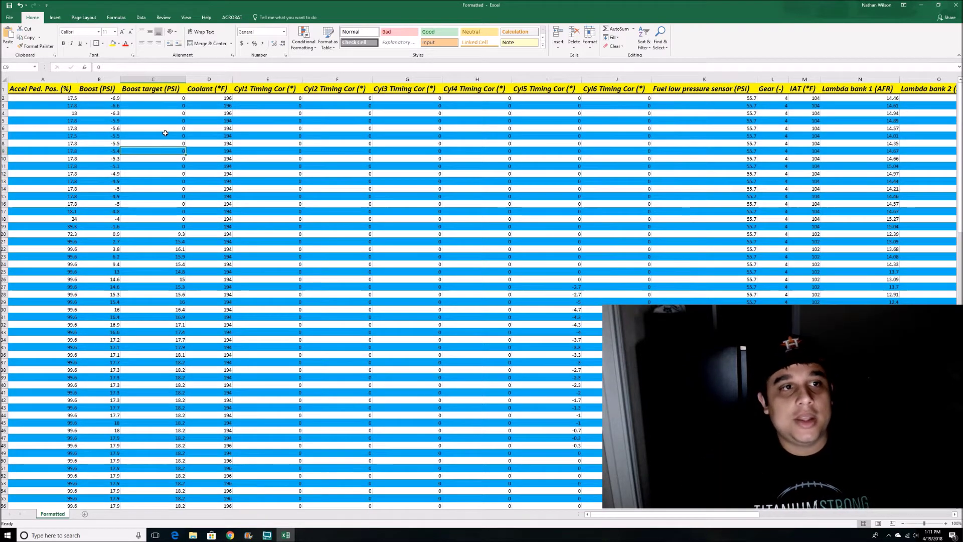
pyautogui.click(155, 77)
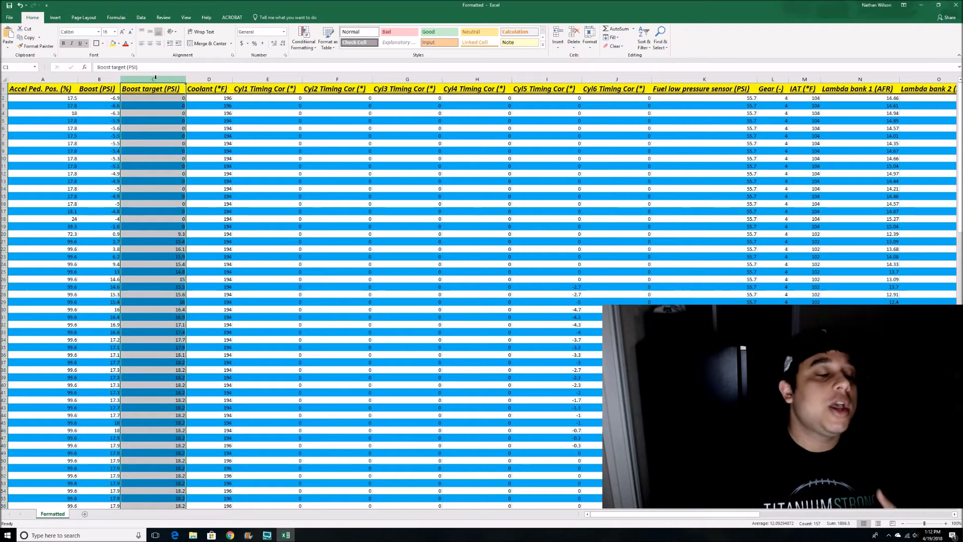
pyautogui.click(98, 77)
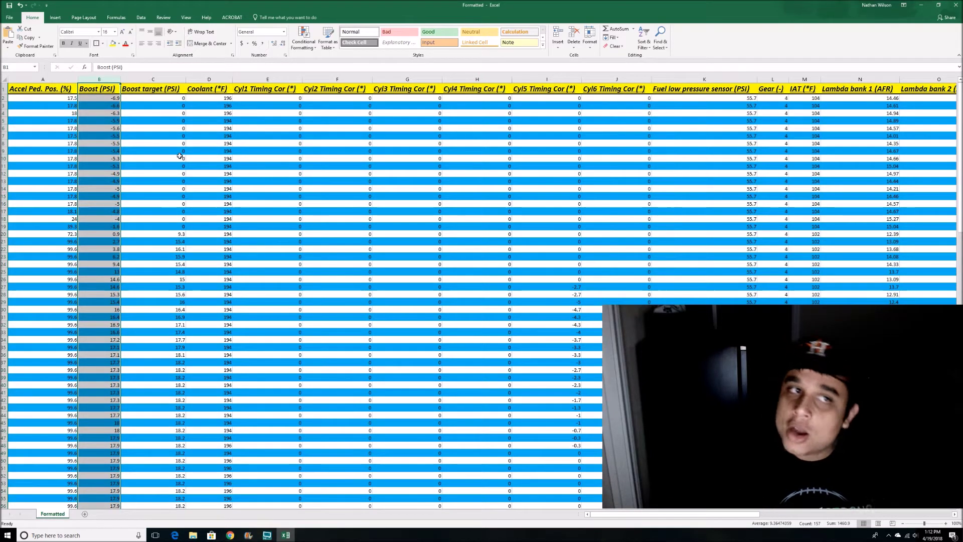
pyautogui.click(175, 77)
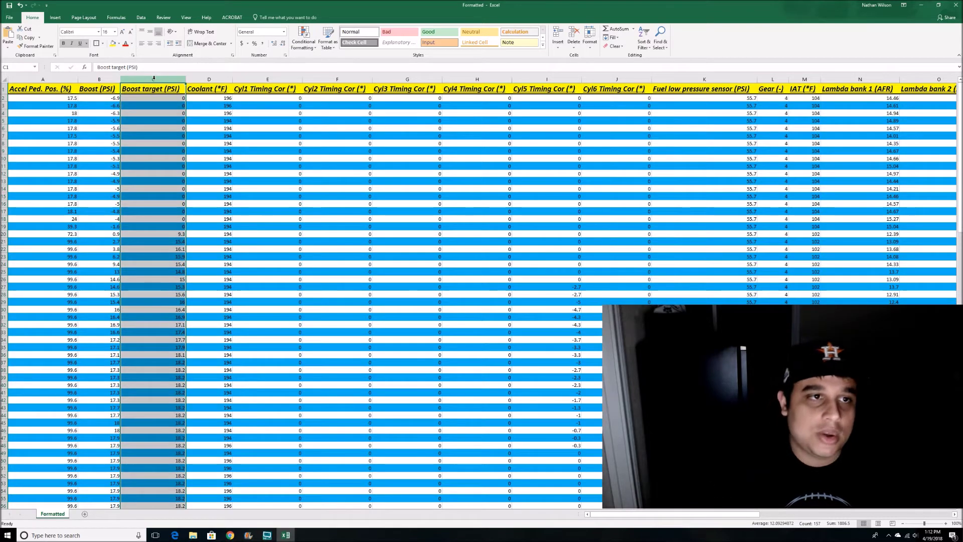
pyautogui.click(161, 174)
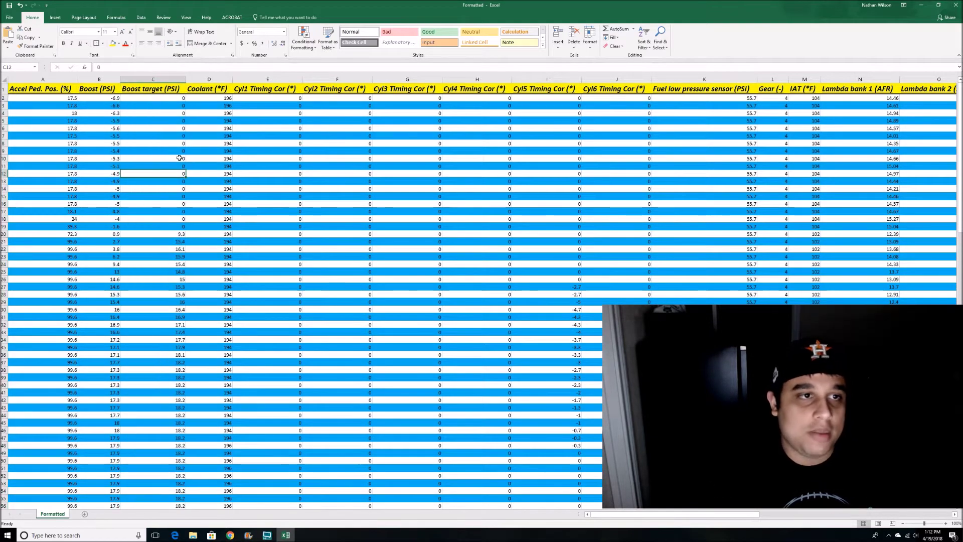
pyautogui.scroll(-5, 179, 158)
pyautogui.click(166, 253)
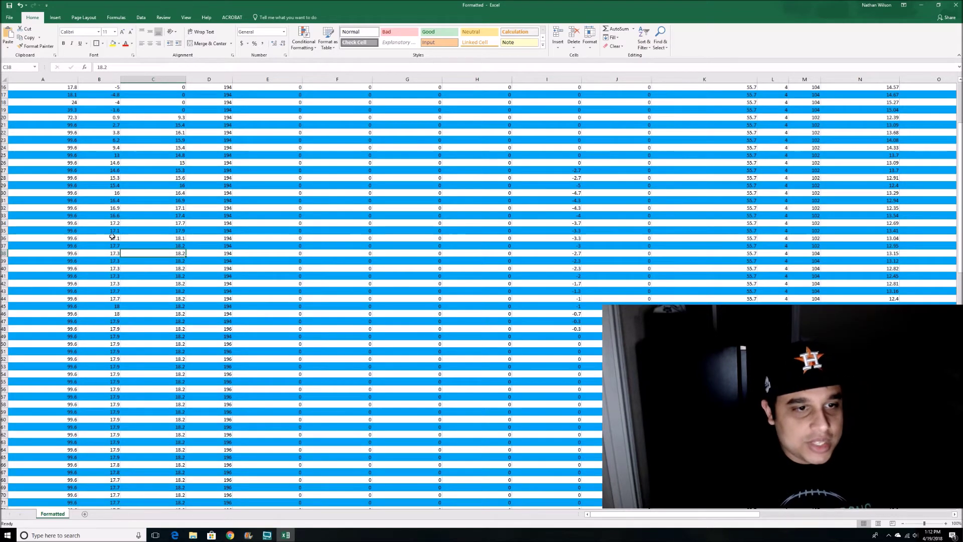
pyautogui.scroll(5, 149, 238)
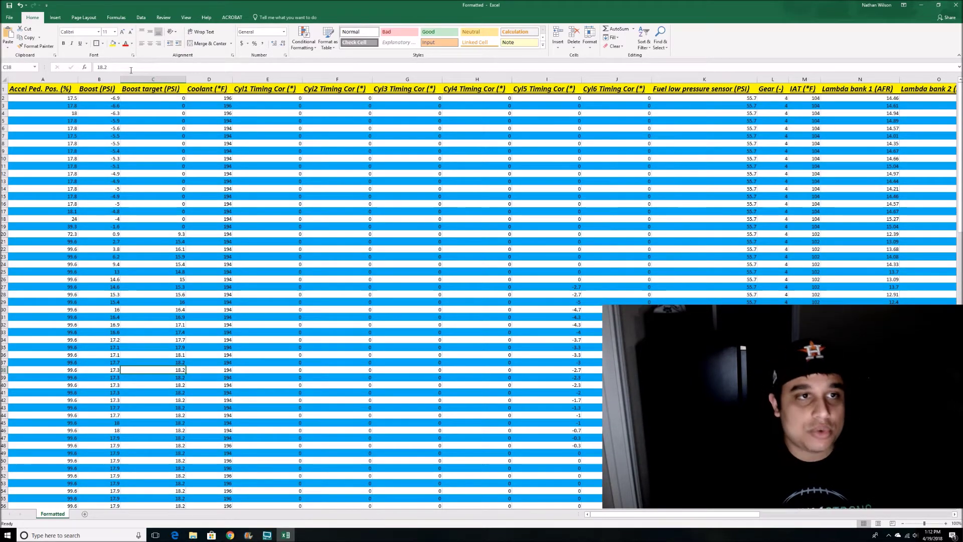
pyautogui.click(141, 18)
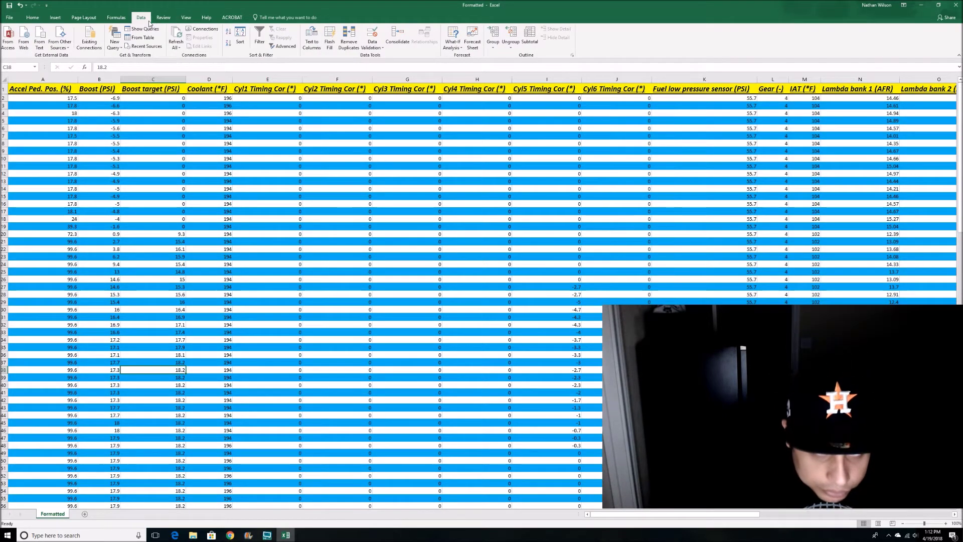
pyautogui.click(55, 17)
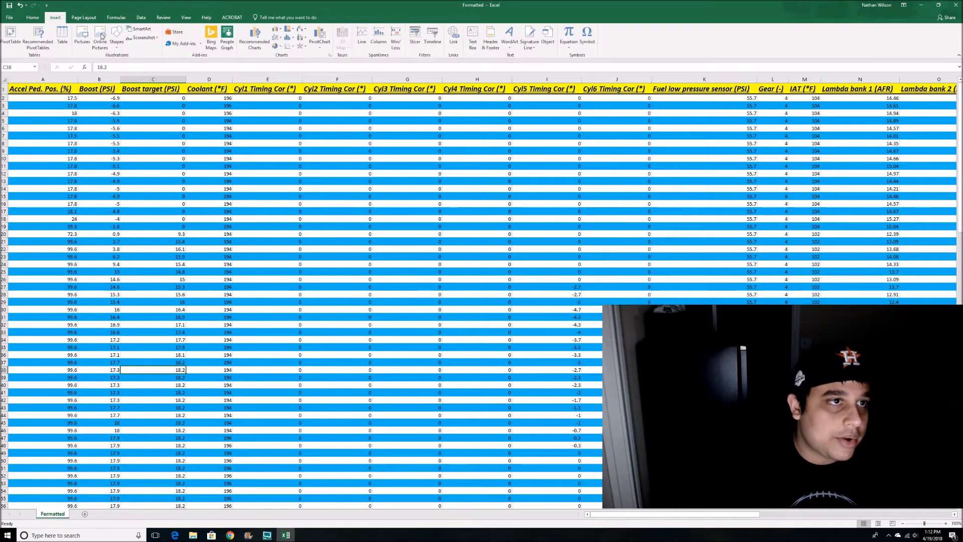
pyautogui.click(289, 49)
pyautogui.click(291, 70)
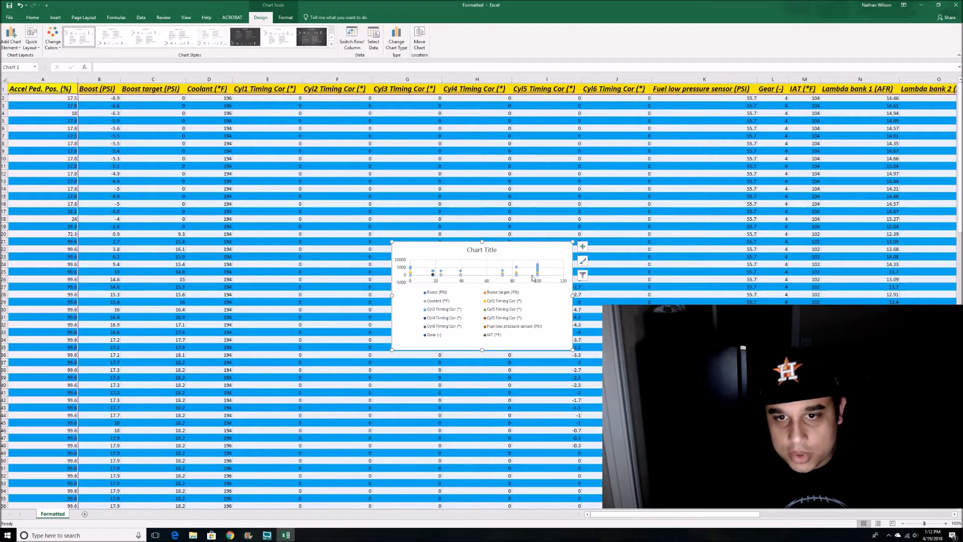
pyautogui.rightClick(519, 252)
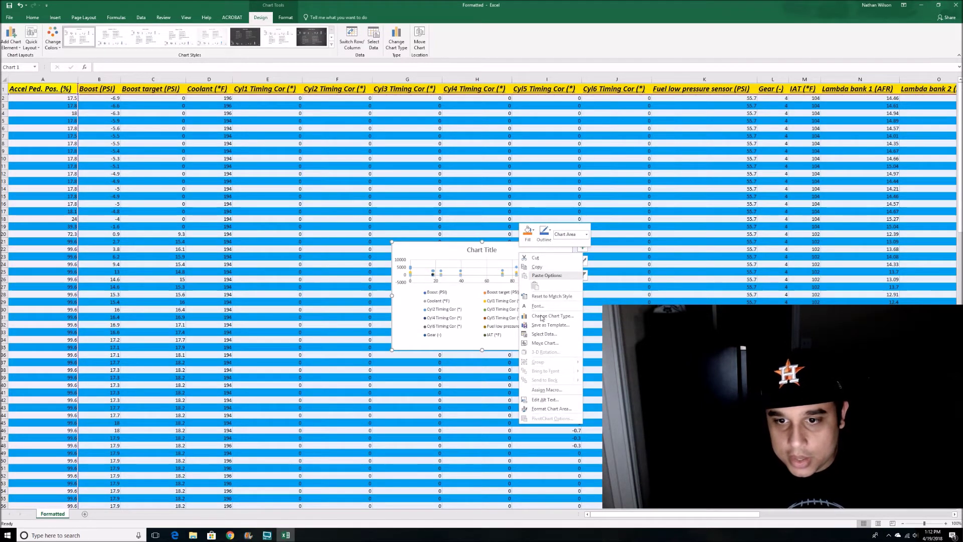
pyautogui.click(473, 238)
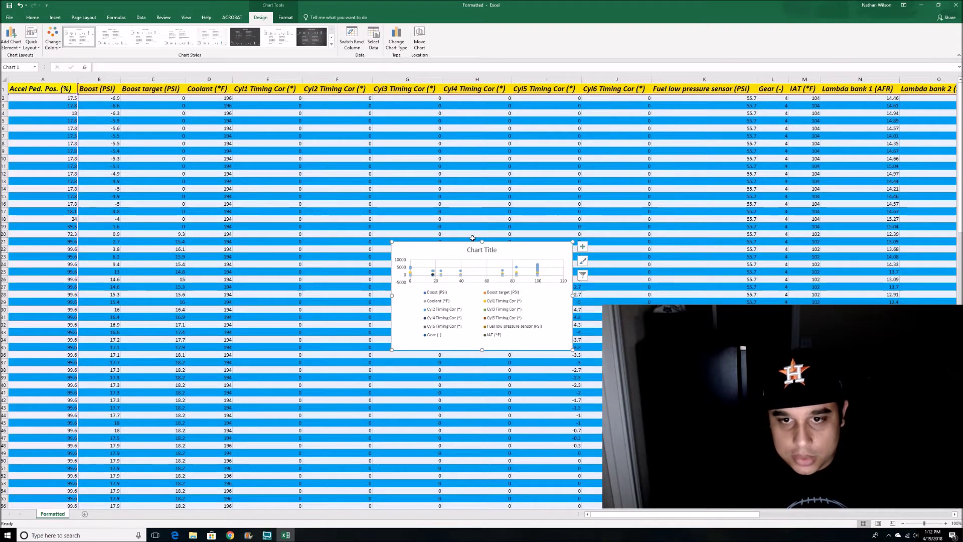
pyautogui.click(500, 258)
pyautogui.press('Delete')
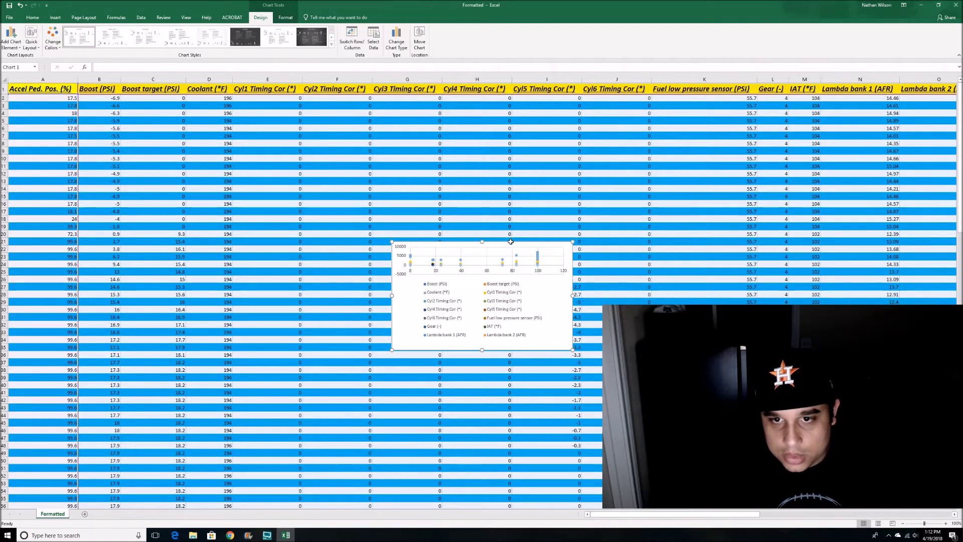
pyautogui.press('Delete')
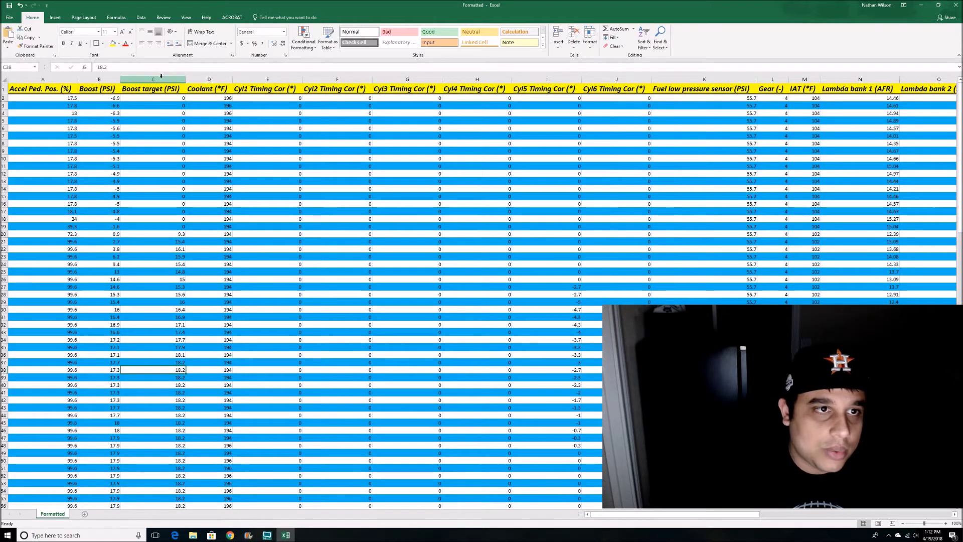
# Insert a 2-D line chart from the Boost (PSI) and Boost target (PSI) columns
pyautogui.moveTo(161, 75); pyautogui.dragTo(113, 76)
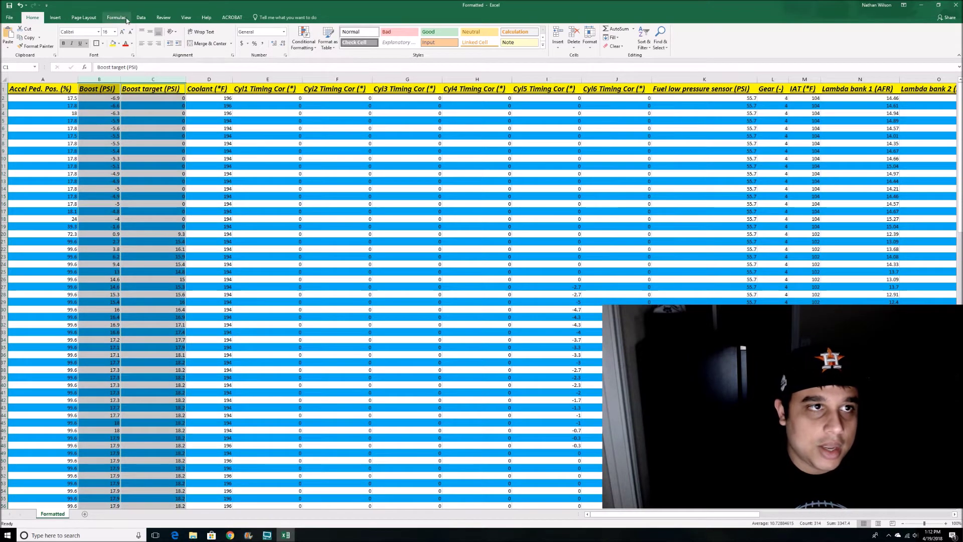
pyautogui.click(53, 17)
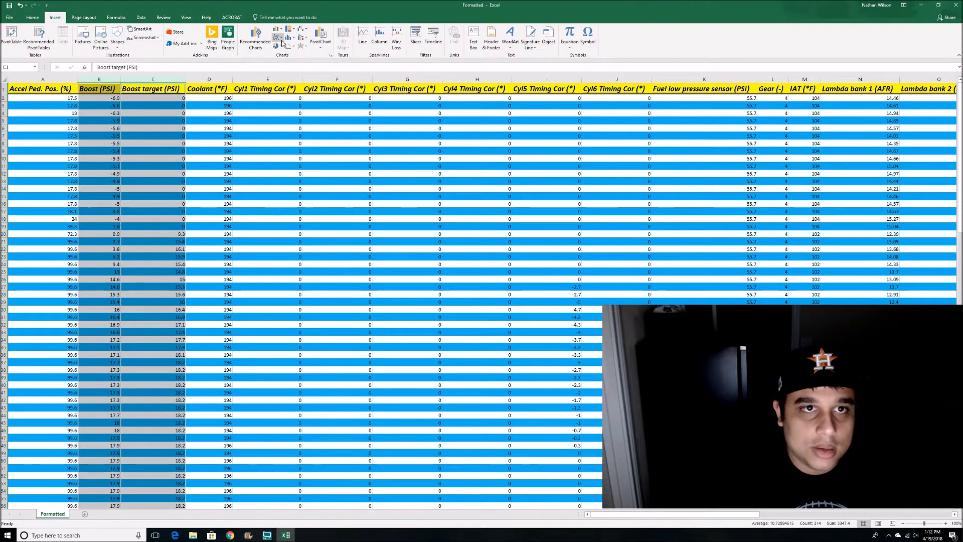
pyautogui.click(277, 38)
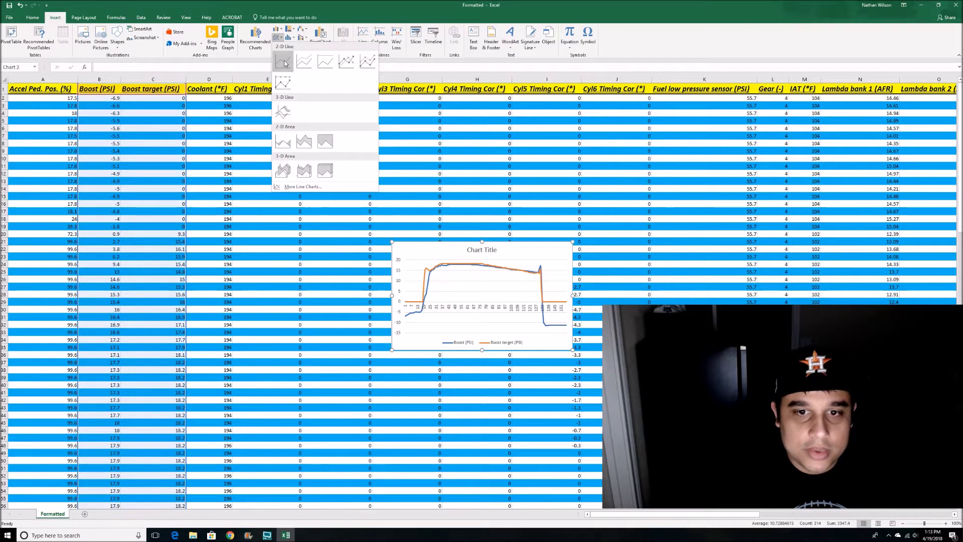
pyautogui.click(284, 63)
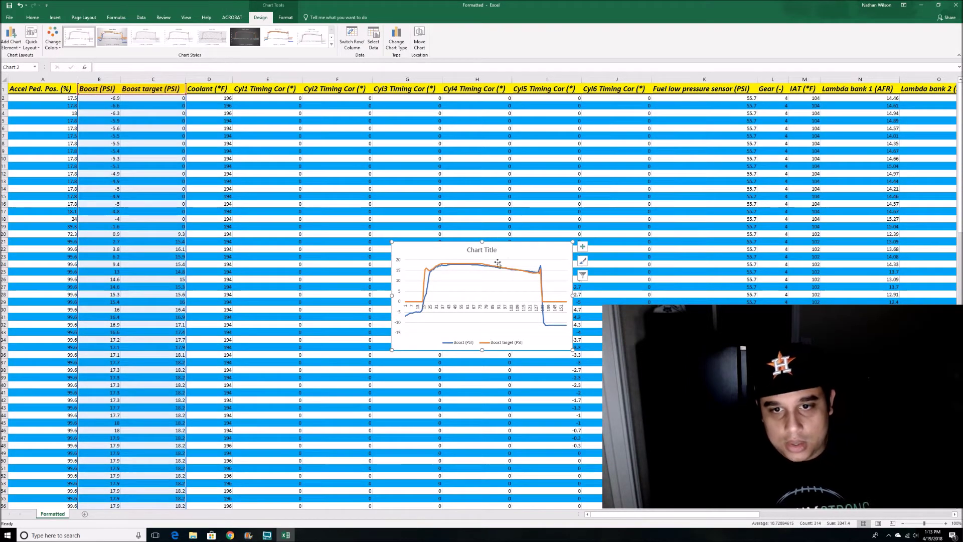
# Move the boost chart up to row 12, widen it to span columns F through J, and select its Boost target line
pyautogui.moveTo(509, 245); pyautogui.dragTo(485, 180)
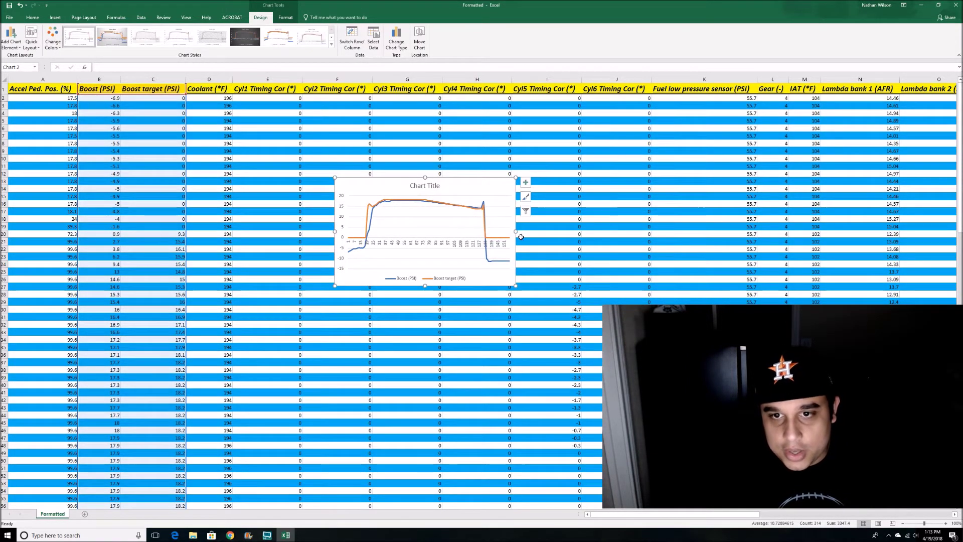
pyautogui.moveTo(516, 232); pyautogui.dragTo(641, 232)
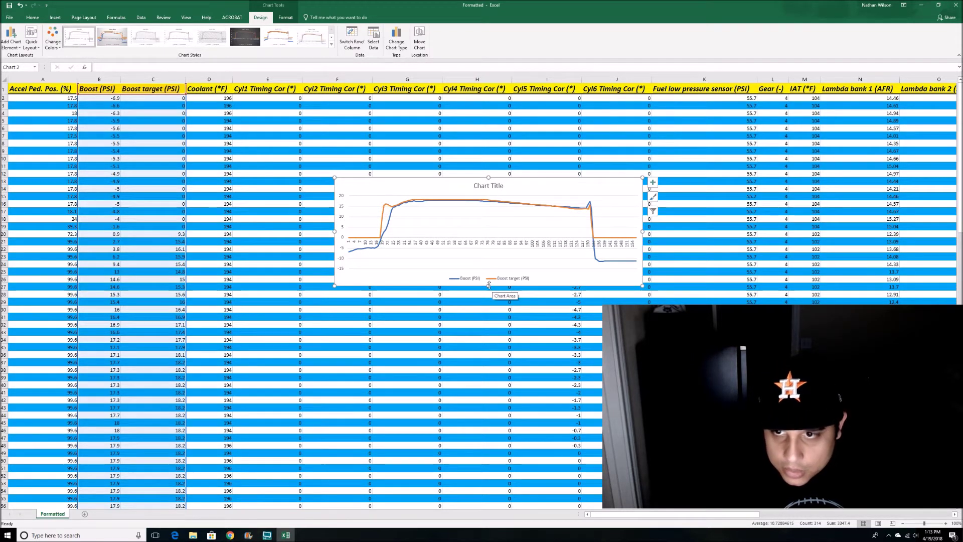
pyautogui.click(382, 219)
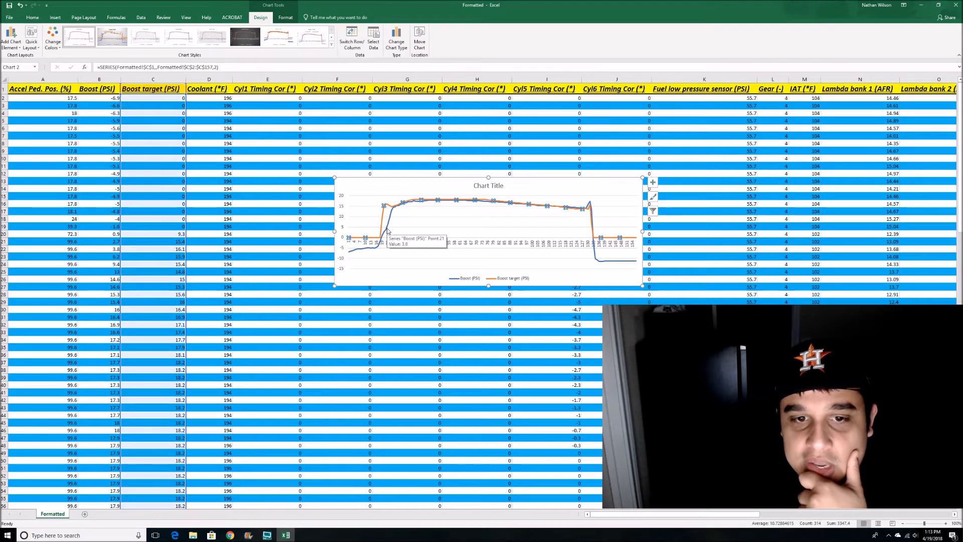
# Select the chart's Boost (PSI) line and apply the dark gray chart style
pyautogui.click(389, 229)
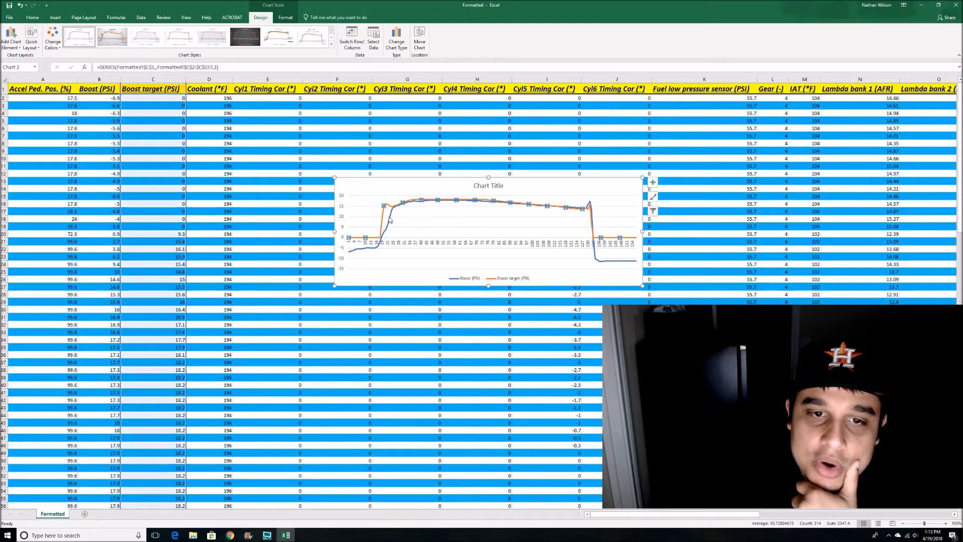
pyautogui.moveTo(385, 216)
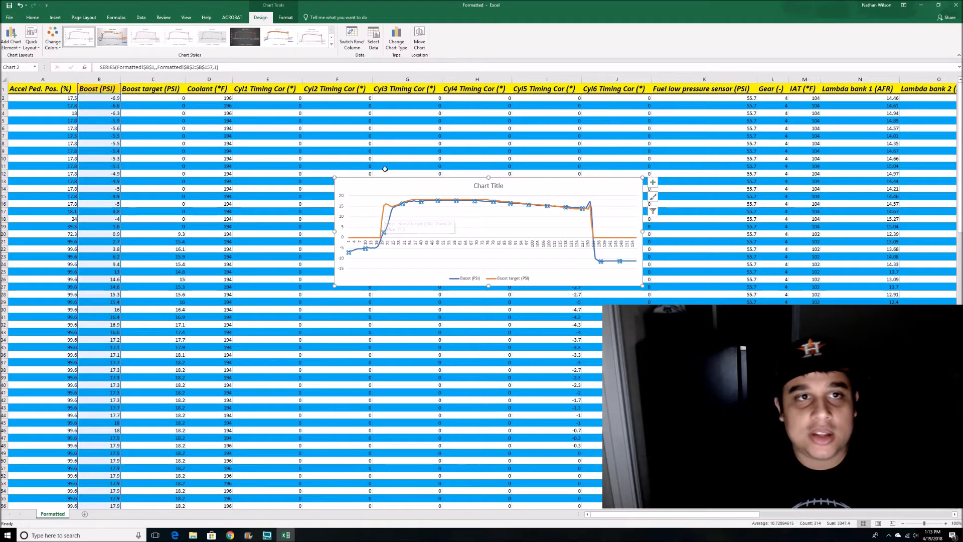
pyautogui.click(246, 37)
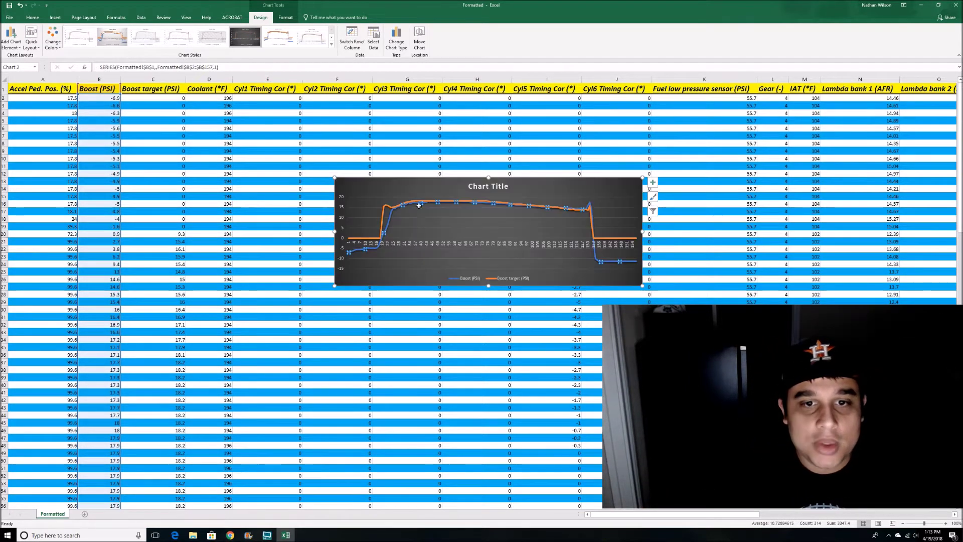
# Compare the Boost (PSI) and Boost target (PSI) lines in the chart through the initial rise and along the plateau
pyautogui.click(383, 214)
pyautogui.click(389, 220)
pyautogui.click(391, 218)
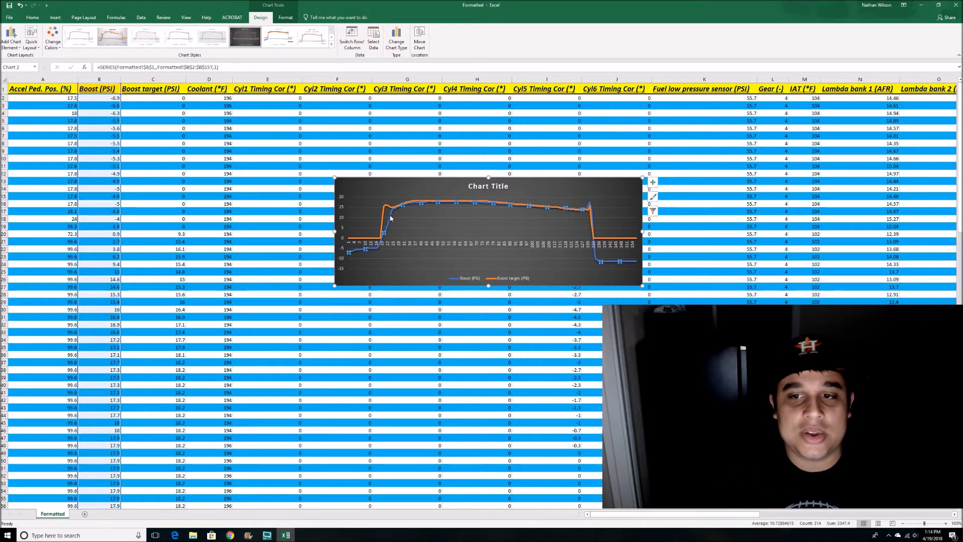
pyautogui.click(384, 213)
pyautogui.click(386, 213)
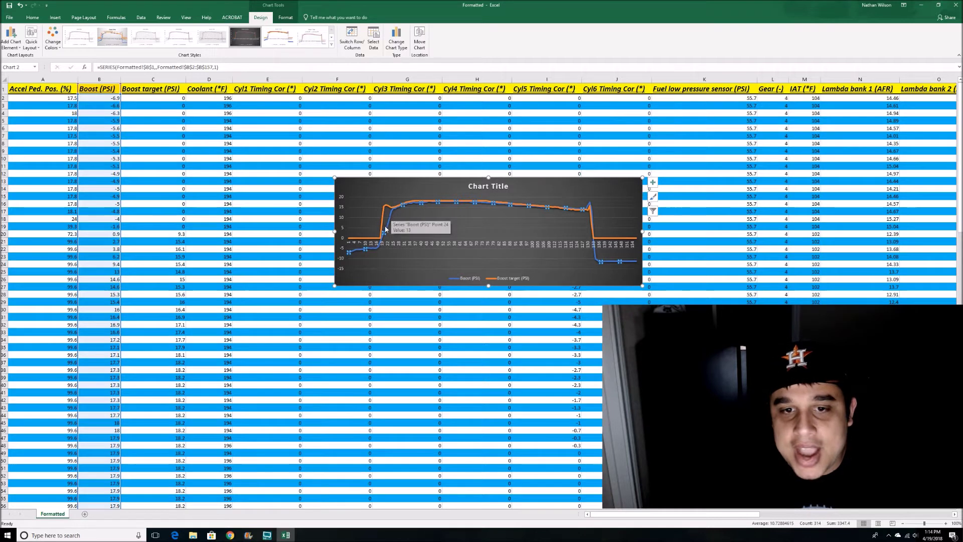
pyautogui.click(397, 210)
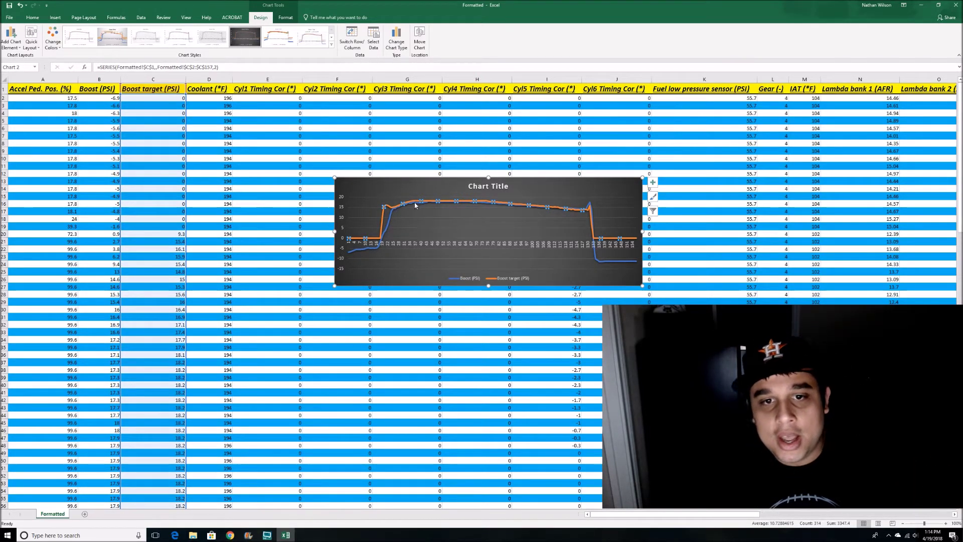
pyautogui.moveTo(411, 207)
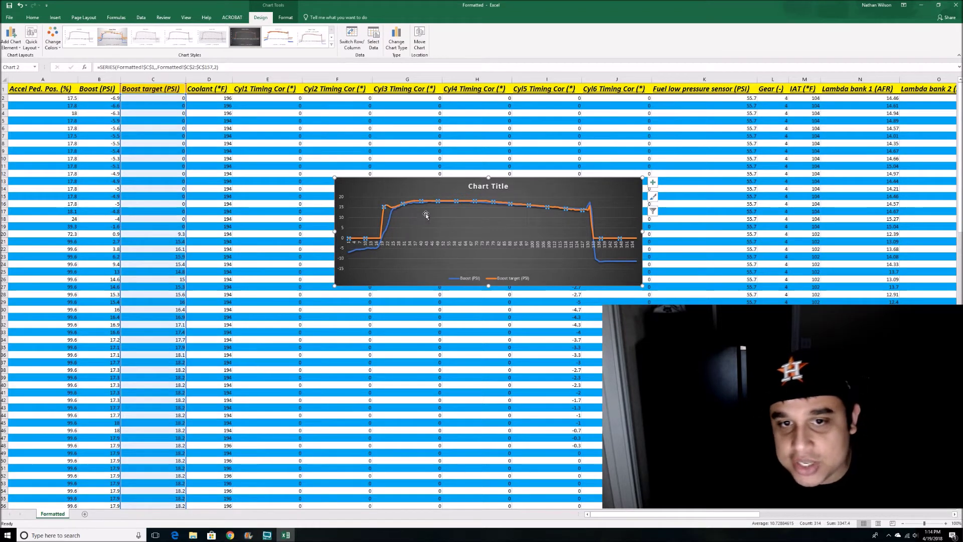
pyautogui.moveTo(445, 204)
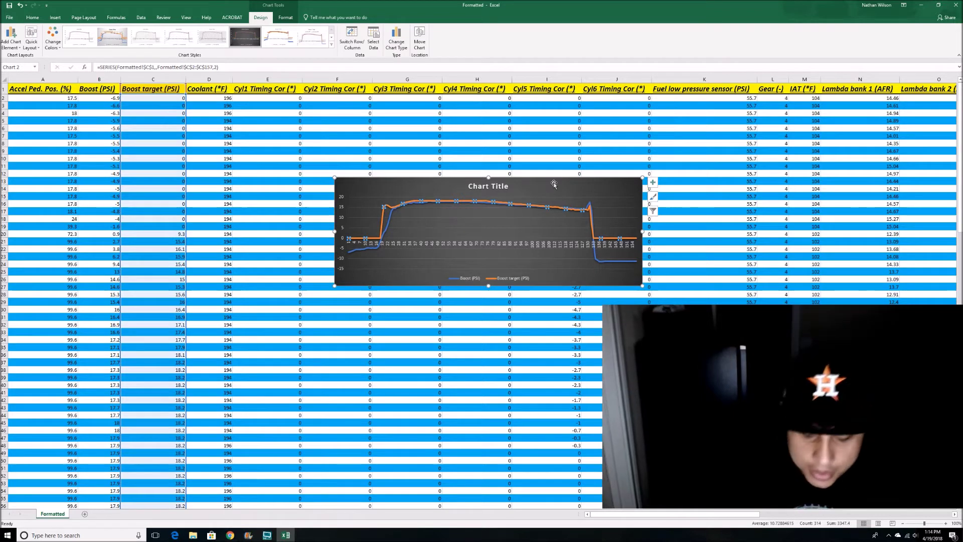
# Delete the boost chart from the sheet and deselect the boost columns
pyautogui.press('Delete')
pyautogui.press('Delete')
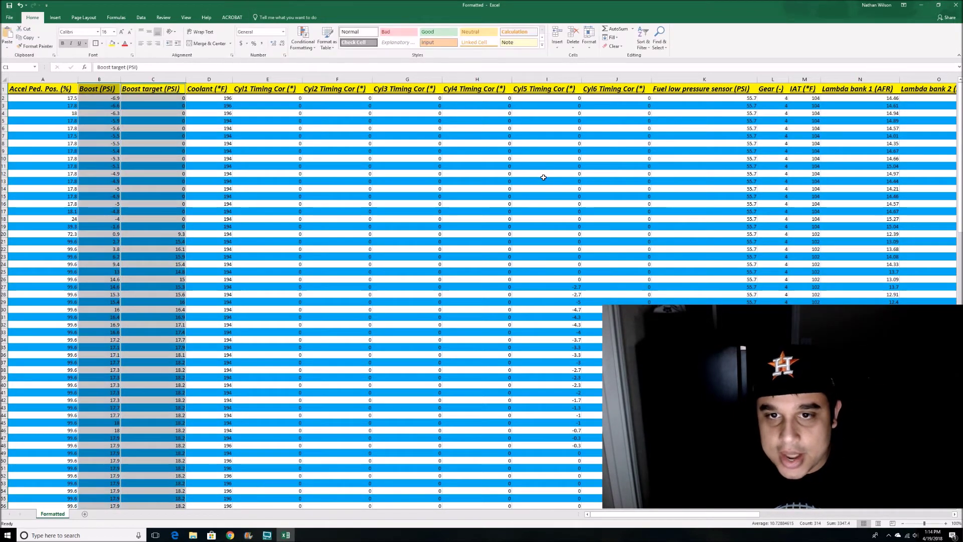
pyautogui.click(229, 181)
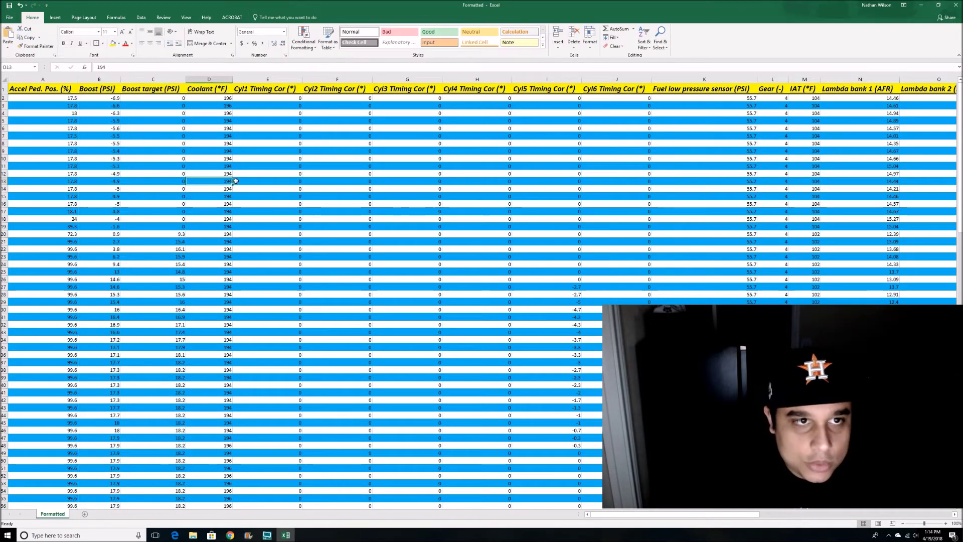
# Examine the Coolant (°F) column's readings from the start to the end of the log
pyautogui.click(225, 88)
pyautogui.hotkey('ctrl', 'shift', 'Down')
pyautogui.click(204, 217)
pyautogui.scroll(-5, 203, 217)
pyautogui.scroll(-4, 199, 236)
pyautogui.scroll(-20, 199, 235)
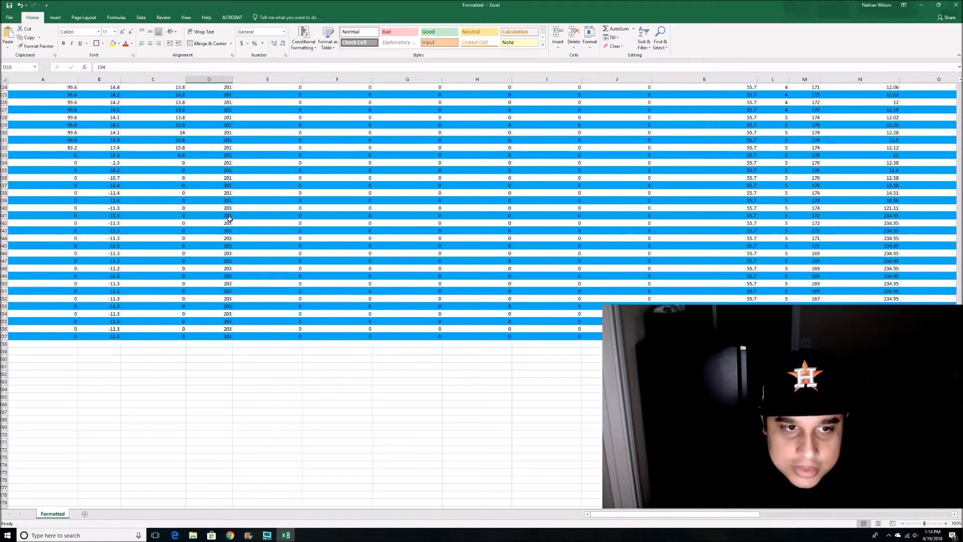
pyautogui.scroll(20, 227, 257)
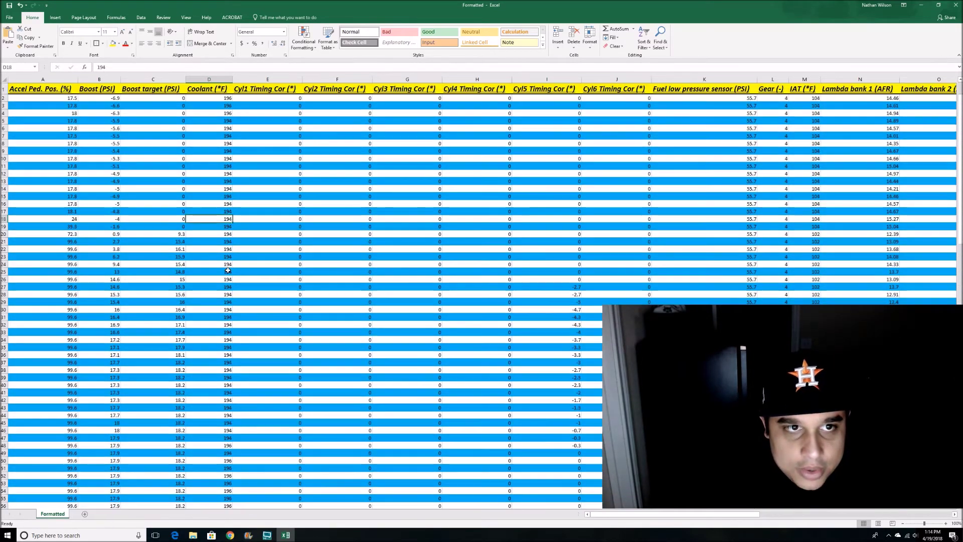
pyautogui.scroll(-20, 225, 273)
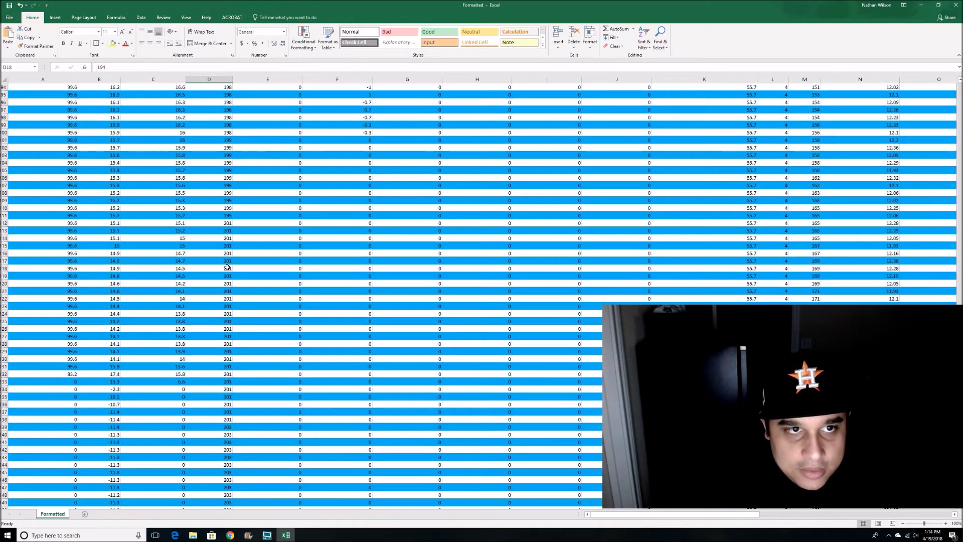
pyautogui.scroll(20, 216, 265)
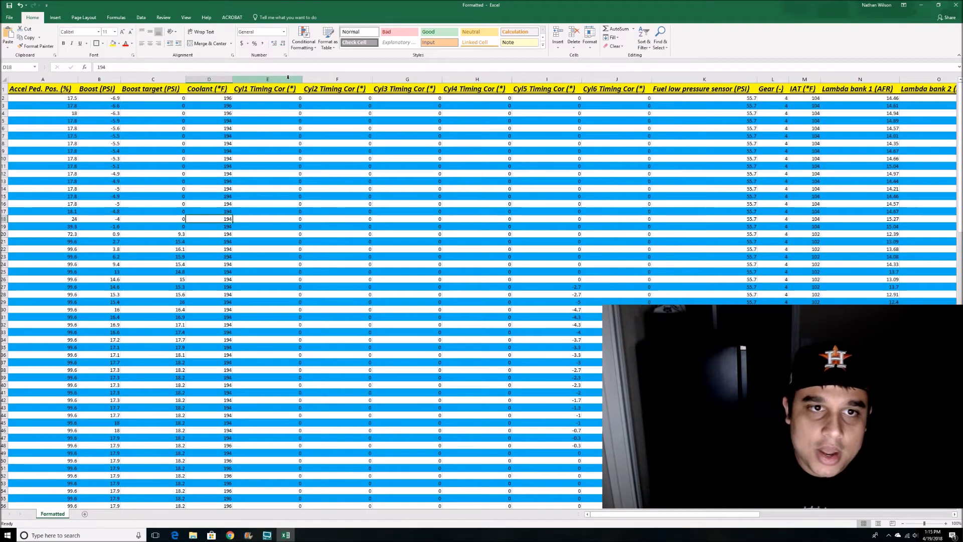
pyautogui.click(218, 81)
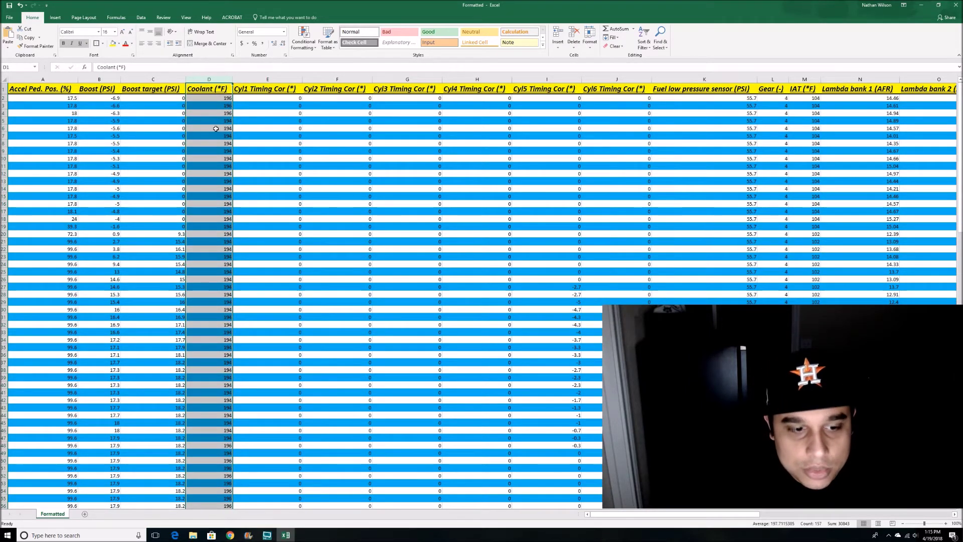
# Select the six timing correction columns, Cyl1 through Cyl6, for review
pyautogui.click(278, 79)
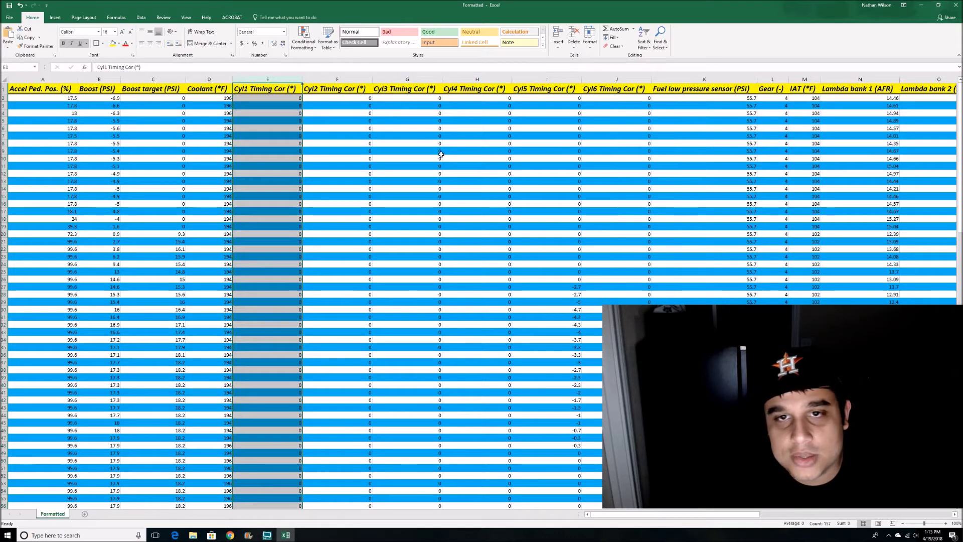
pyautogui.hotkey('shift', 'Right')
pyautogui.hotkey('shift', 'Right')
pyautogui.hotkey('shift', 'Right')
pyautogui.hotkey('shift', 'Right')
pyautogui.hotkey('shift', 'Right')
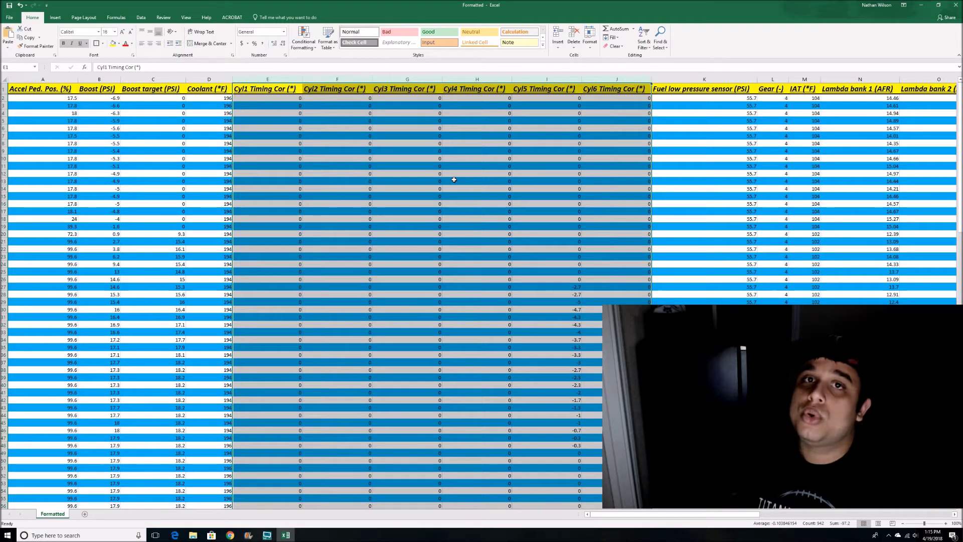
# Examine the cylinder timing corrections throughout the log, starting with the Cyl5 readings from row 27 onward
pyautogui.click(398, 144)
pyautogui.click(561, 288)
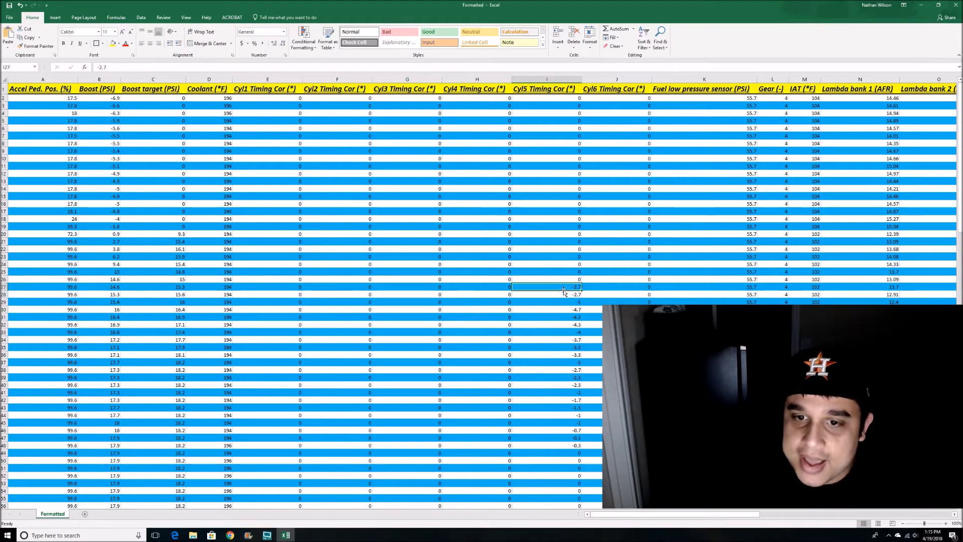
pyautogui.scroll(-4, 562, 285)
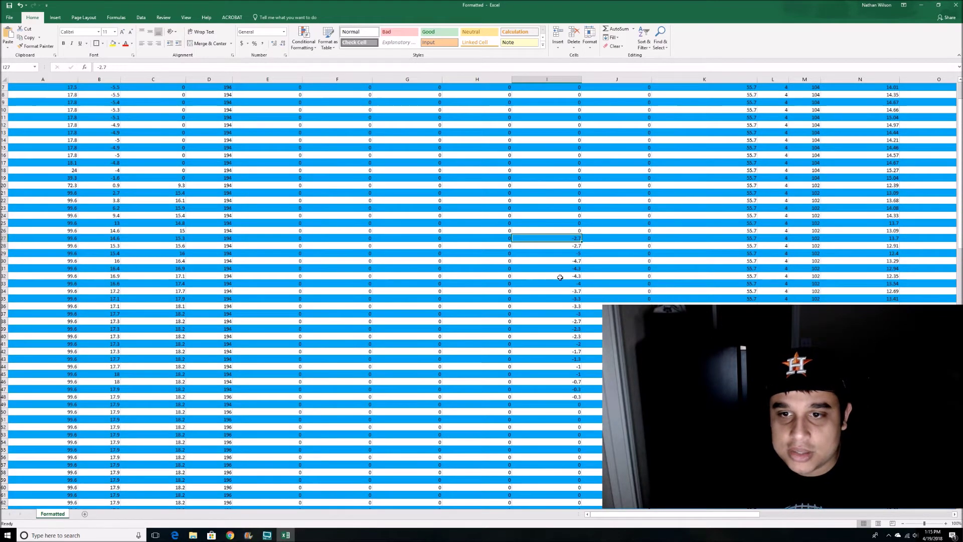
pyautogui.click(565, 221)
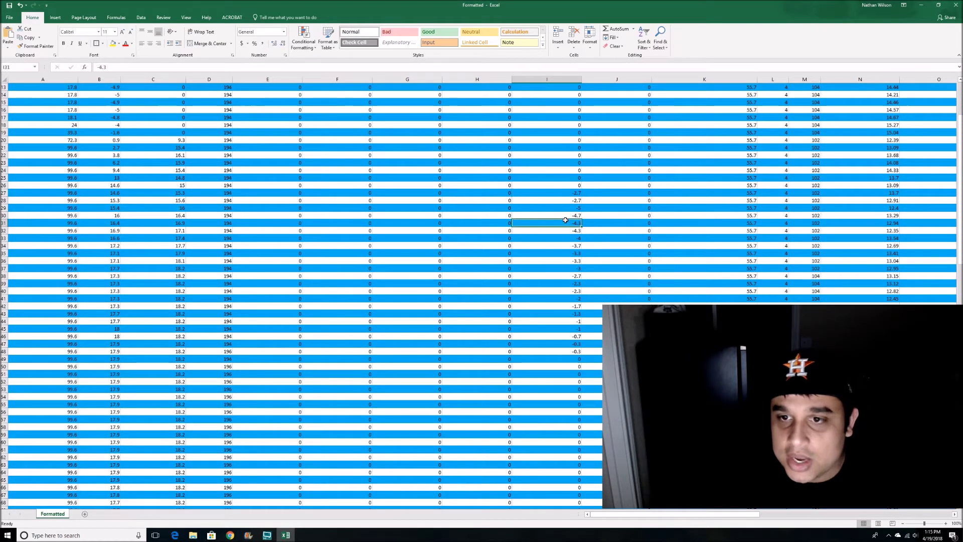
pyautogui.press('Up')
pyautogui.press('Up')
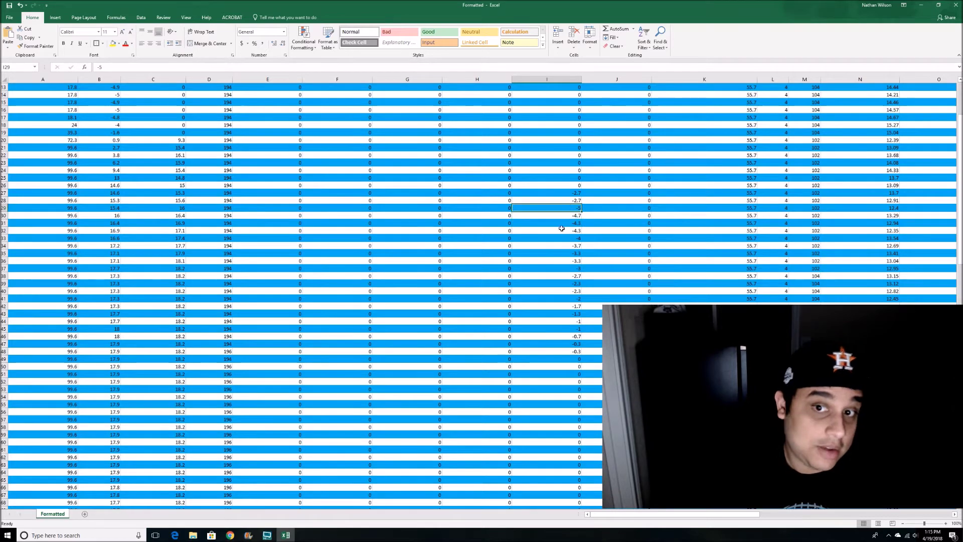
pyautogui.scroll(-6, 562, 287)
pyautogui.scroll(10, 557, 299)
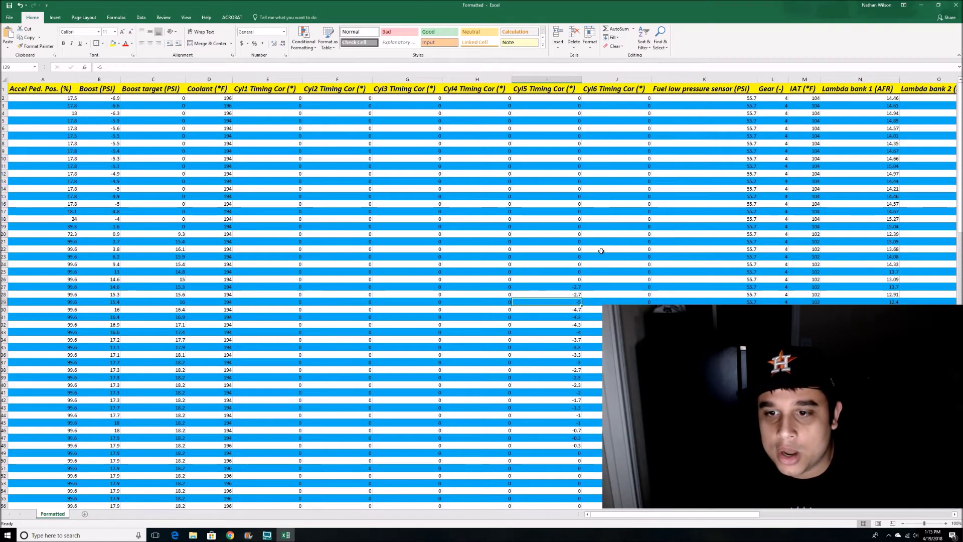
pyautogui.scroll(-16, 566, 267)
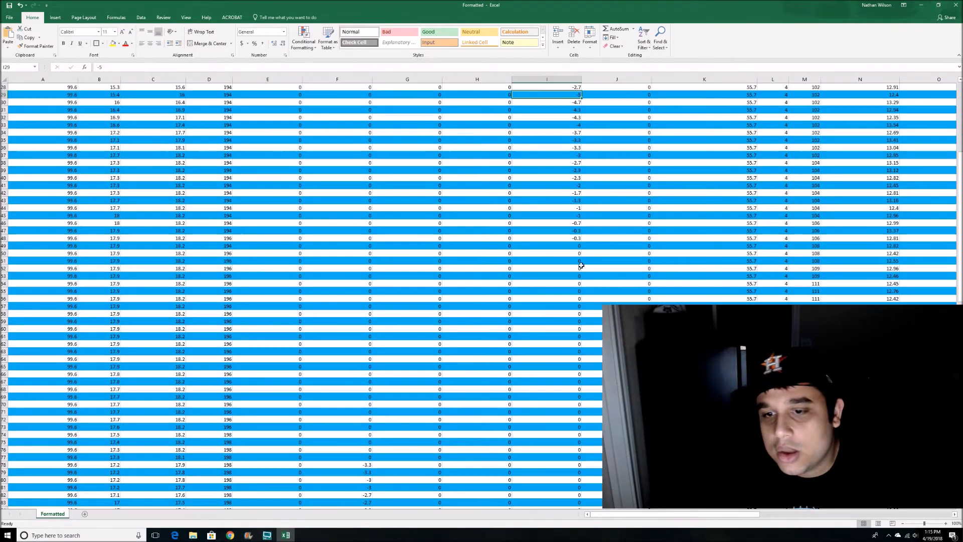
pyautogui.scroll(-11, 585, 268)
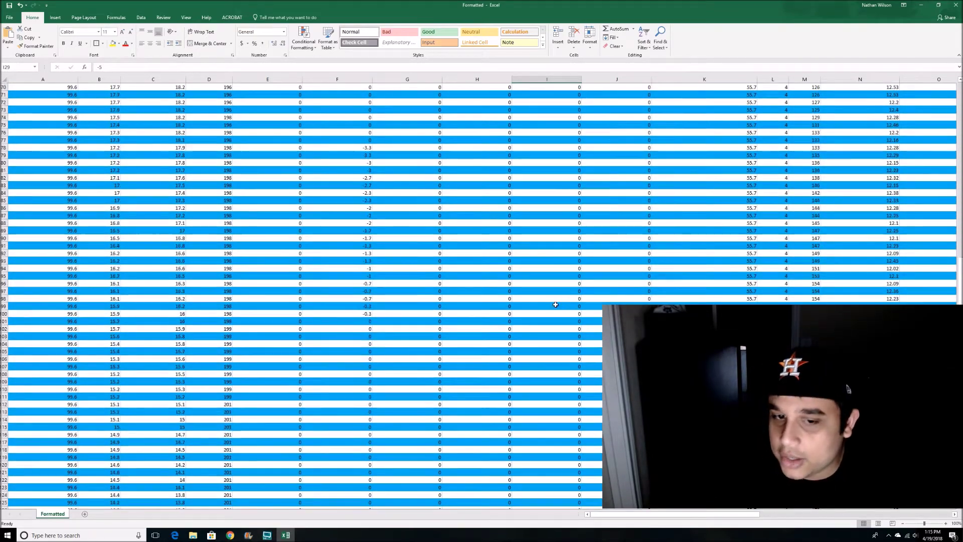
pyautogui.scroll(20, 543, 315)
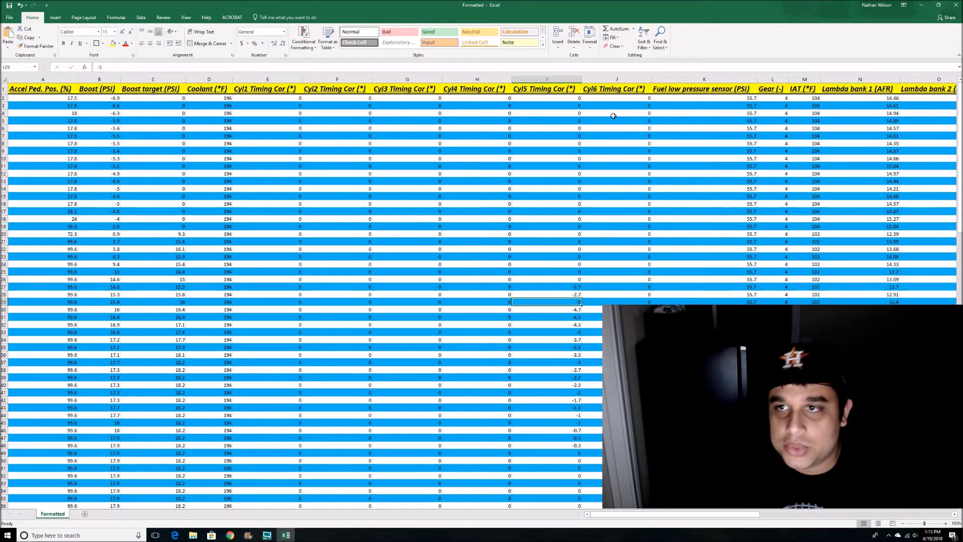
# Delete the Cyl1 through Cyl6 Timing Cor columns and undo the deletion
pyautogui.moveTo(262, 75); pyautogui.dragTo(600, 75)
pyautogui.rightClick(597, 79)
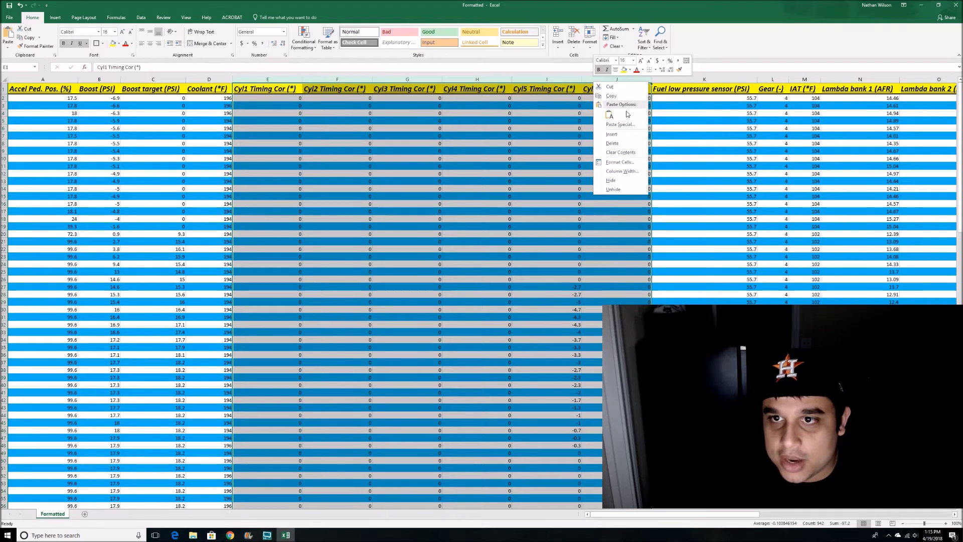
pyautogui.click(613, 143)
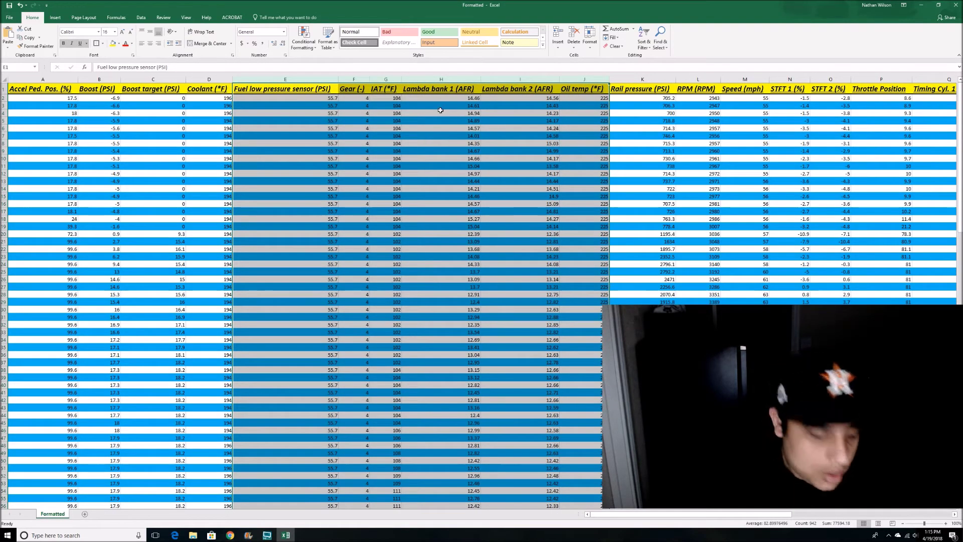
pyautogui.hotkey('ctrl', 'z')
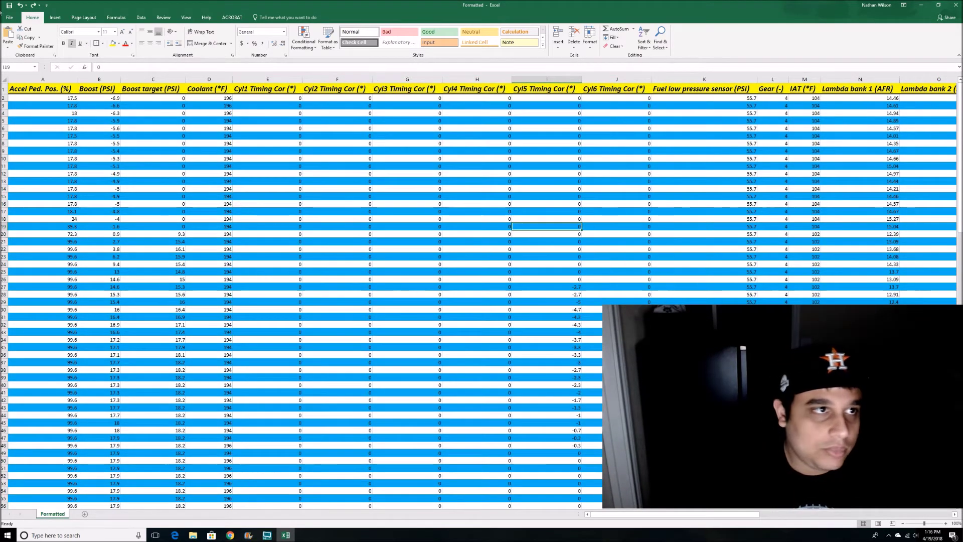
# Save the workbook, keeping the CSV UTF-8 (Comma delimited) format
pyautogui.hotkey('ctrl', 's')
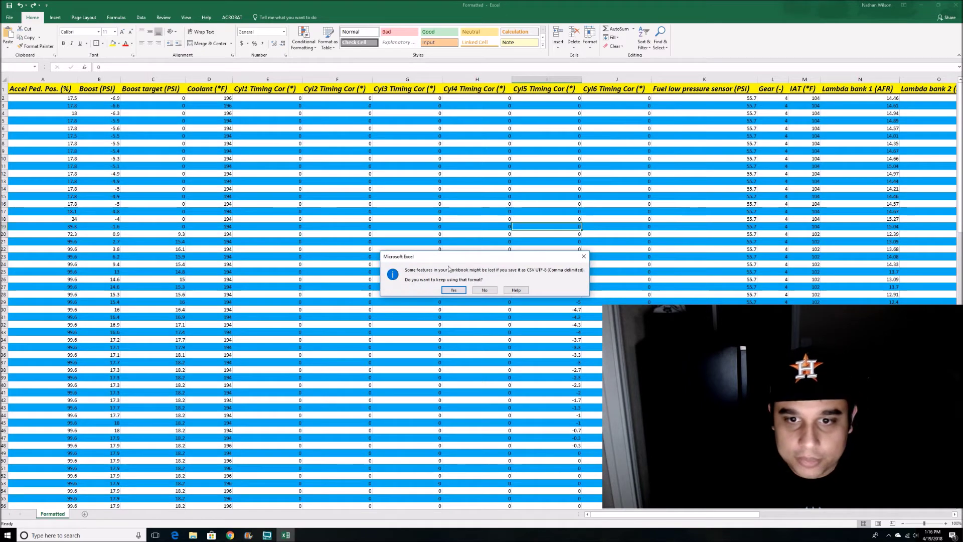
pyautogui.click(455, 290)
pyautogui.press('Up')
pyautogui.press('Up')
pyautogui.press('Up')
pyautogui.press('Up')
pyautogui.press('Up')
pyautogui.press('Up')
pyautogui.press('Up')
pyautogui.press('Up')
pyautogui.press('Up')
pyautogui.press('Up')
pyautogui.press('Up')
# Clear the contents of the Cyl1 through Cyl6 Timing Cor columns and delete the emptied columns E through J
pyautogui.moveTo(268, 80); pyautogui.dragTo(590, 79)
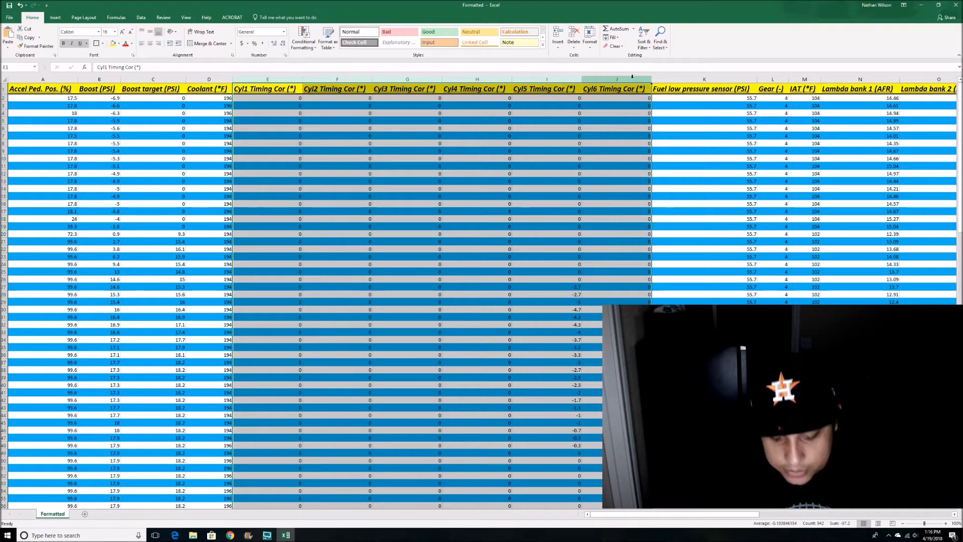
pyautogui.press('Delete')
pyautogui.moveTo(591, 79); pyautogui.dragTo(284, 70)
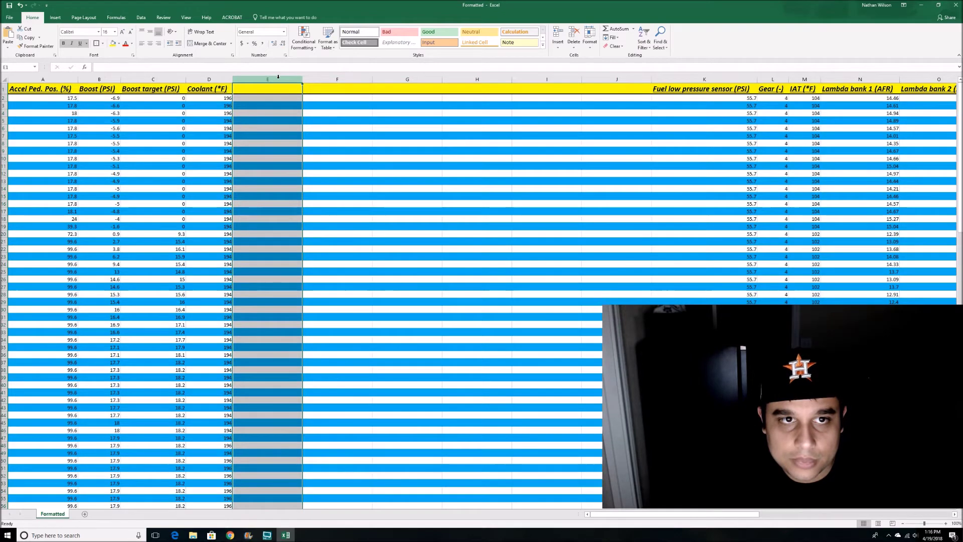
pyautogui.moveTo(346, 75); pyautogui.dragTo(605, 78)
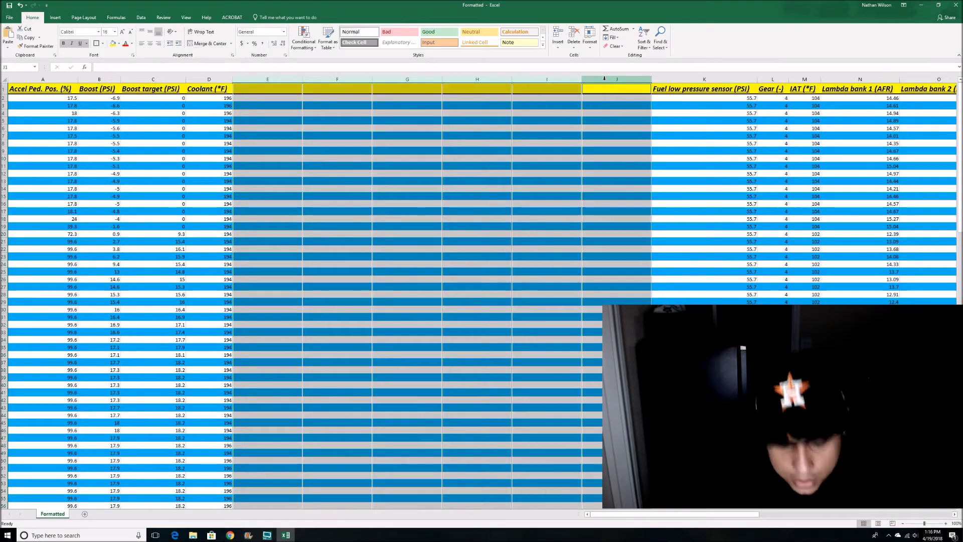
pyautogui.rightClick(599, 80)
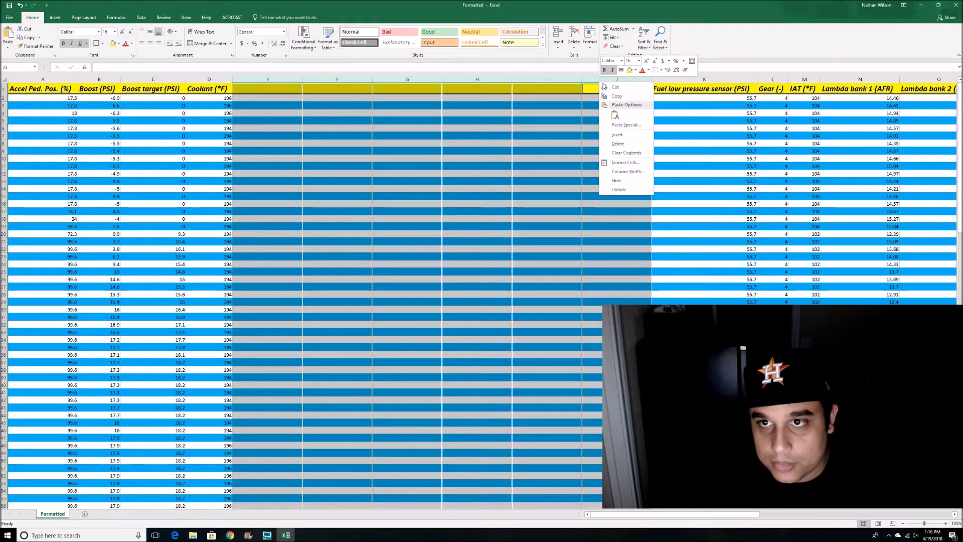
pyautogui.click(624, 144)
# Select the entire Fuel low pressure sensor (PSI) column for review
pyautogui.click(314, 120)
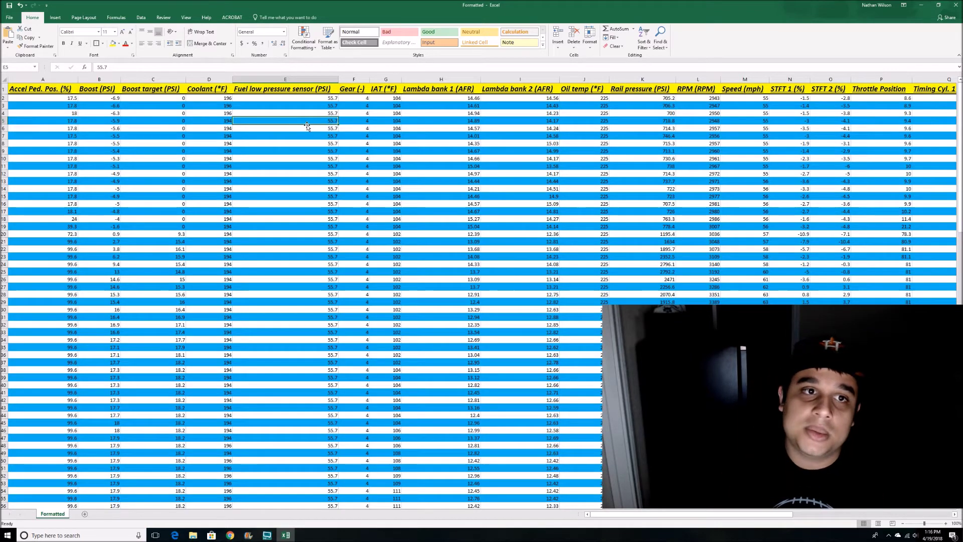
pyautogui.click(313, 80)
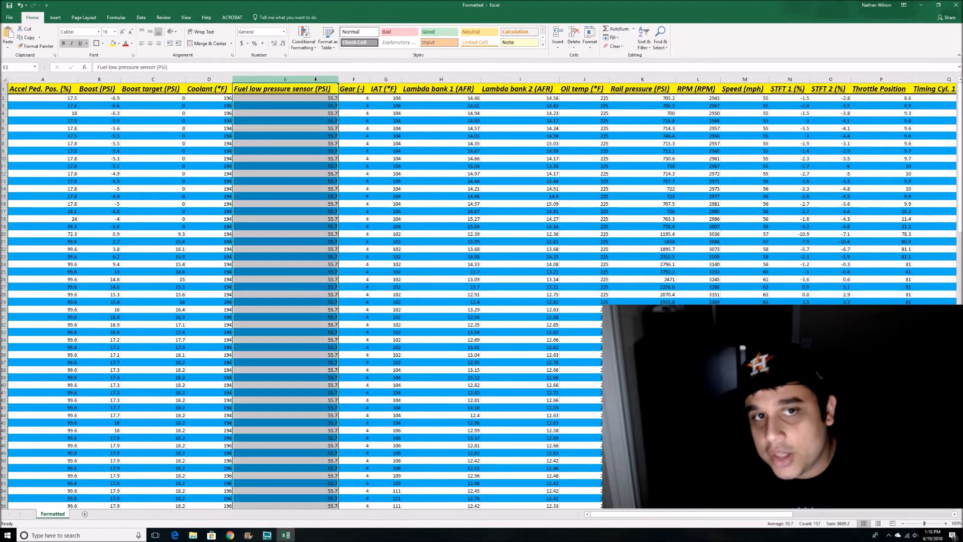
# Examine the Fuel low pressure sensor (PSI) readings from the first row through the wide-open-throttle rows and reselect the column
pyautogui.click(316, 111)
pyautogui.click(319, 100)
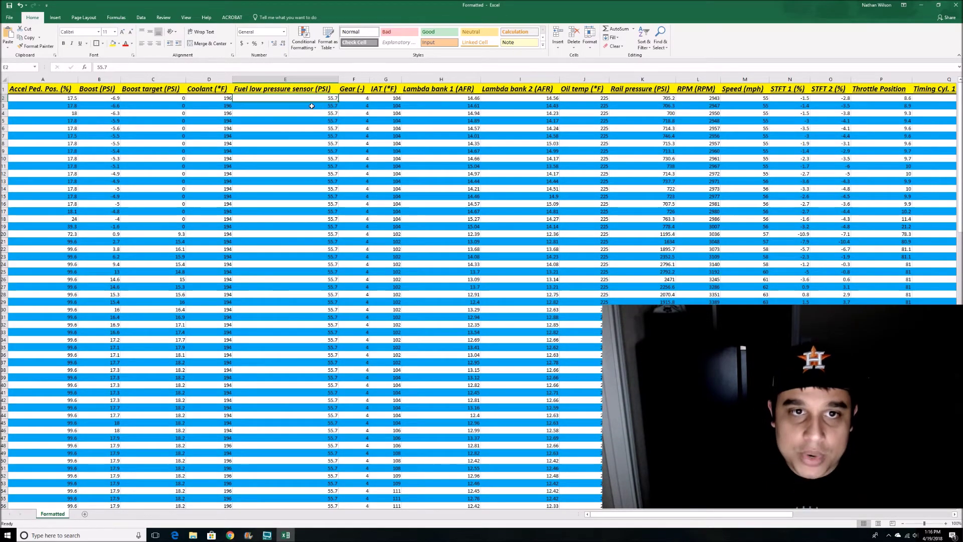
pyautogui.scroll(-13, 302, 139)
pyautogui.click(303, 154)
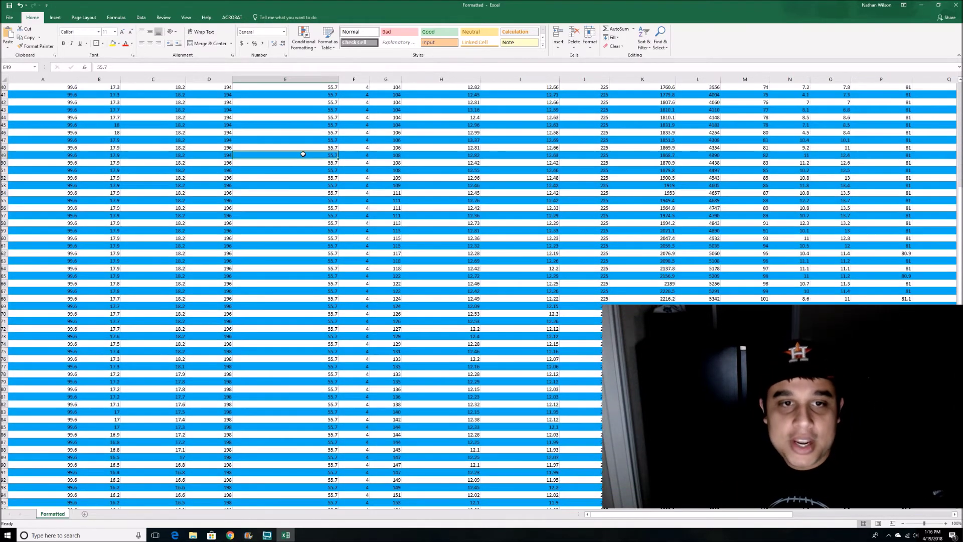
pyautogui.scroll(-20, 305, 136)
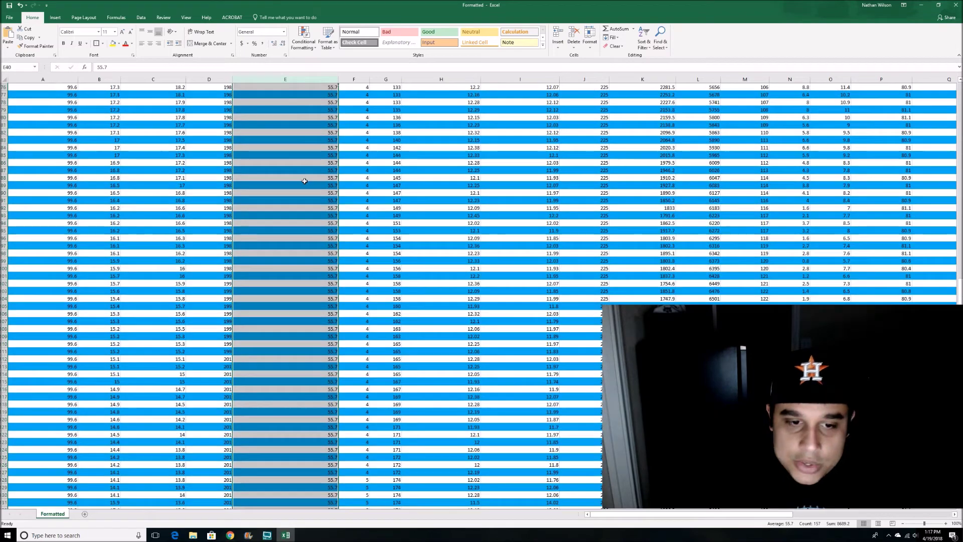
pyautogui.scroll(20, 283, 196)
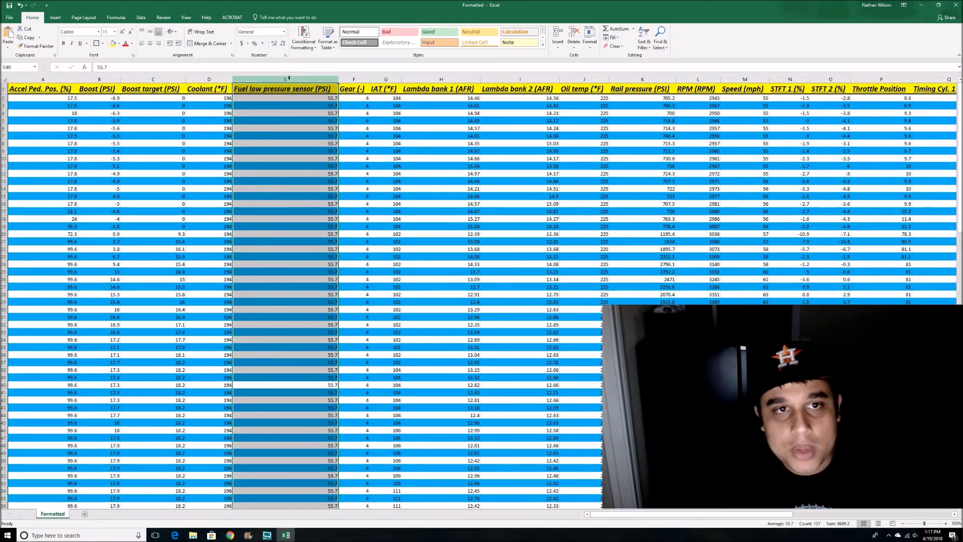
pyautogui.click(358, 135)
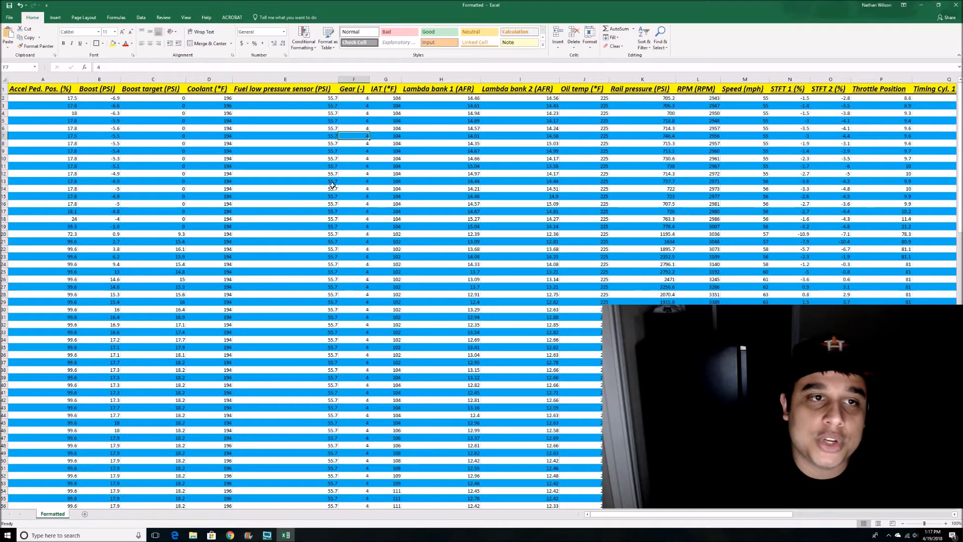
pyautogui.click(303, 78)
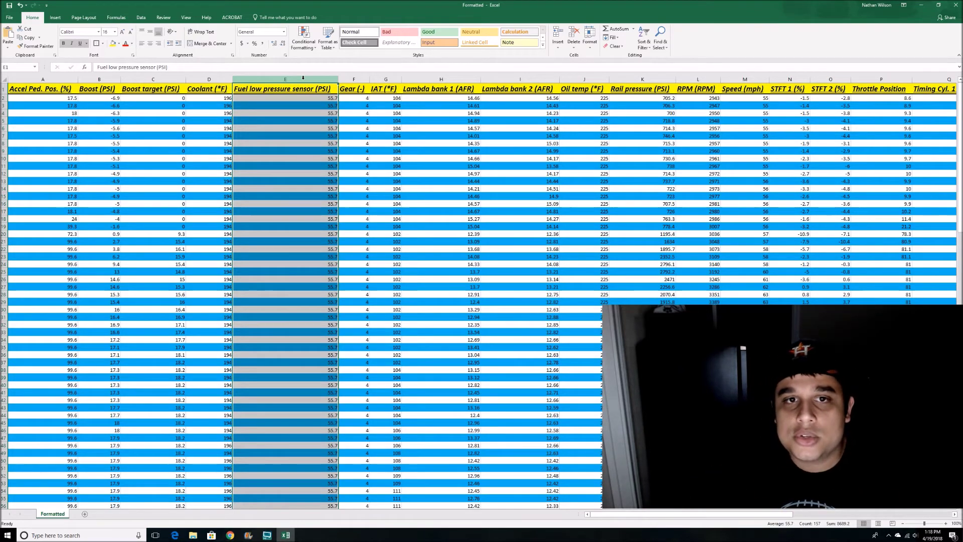
# Select the Gear column and the IAT (°F) column, and trace the intake temperature readings from row 2 to row 55
pyautogui.click(361, 79)
pyautogui.click(397, 80)
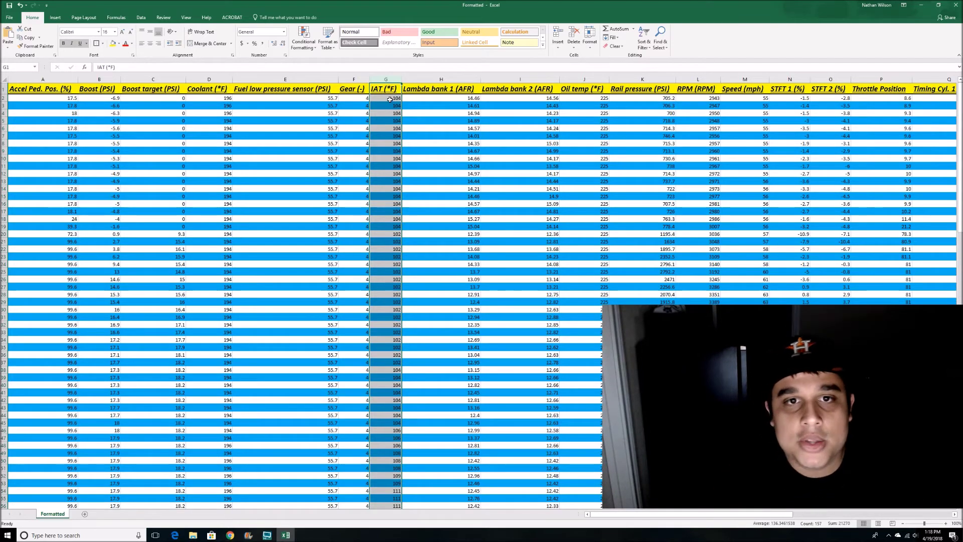
pyautogui.click(390, 99)
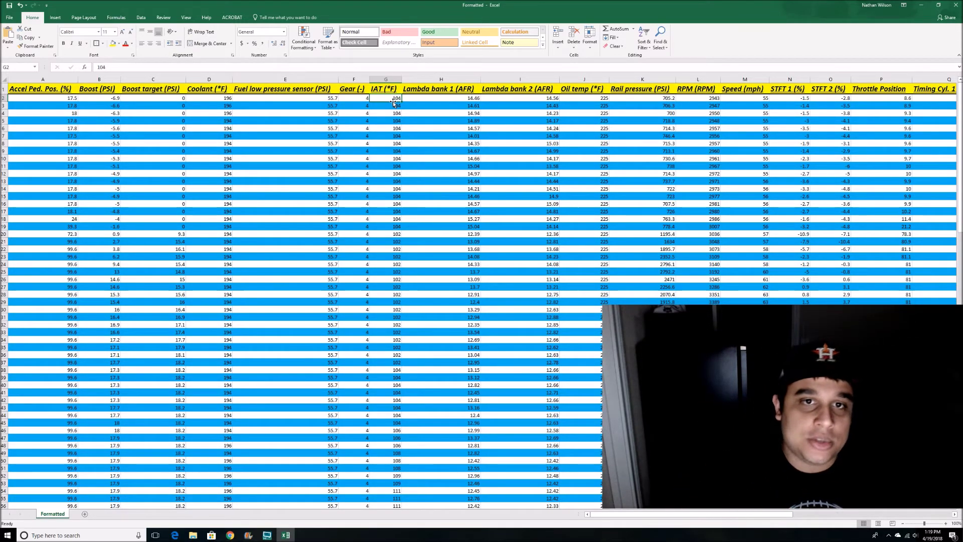
pyautogui.scroll(-4, 397, 150)
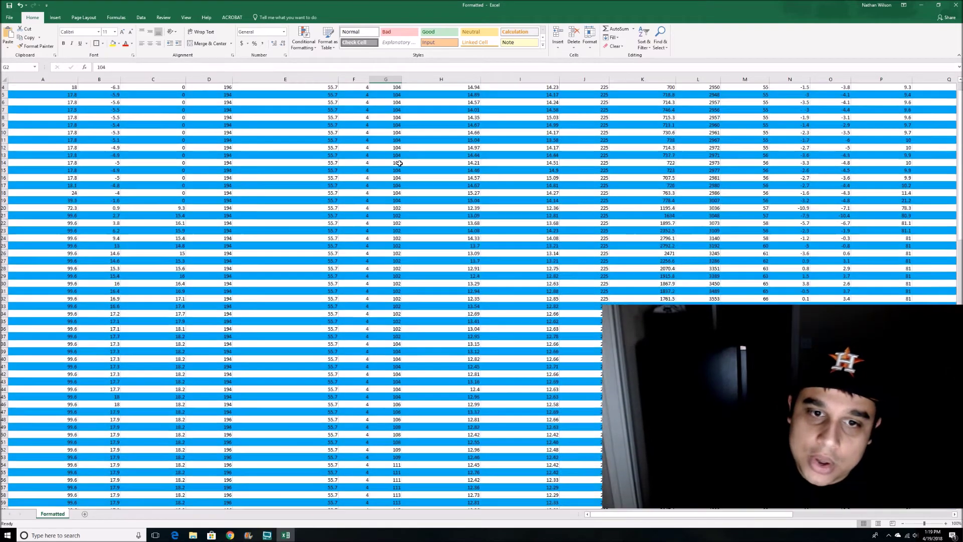
pyautogui.scroll(-5, 399, 164)
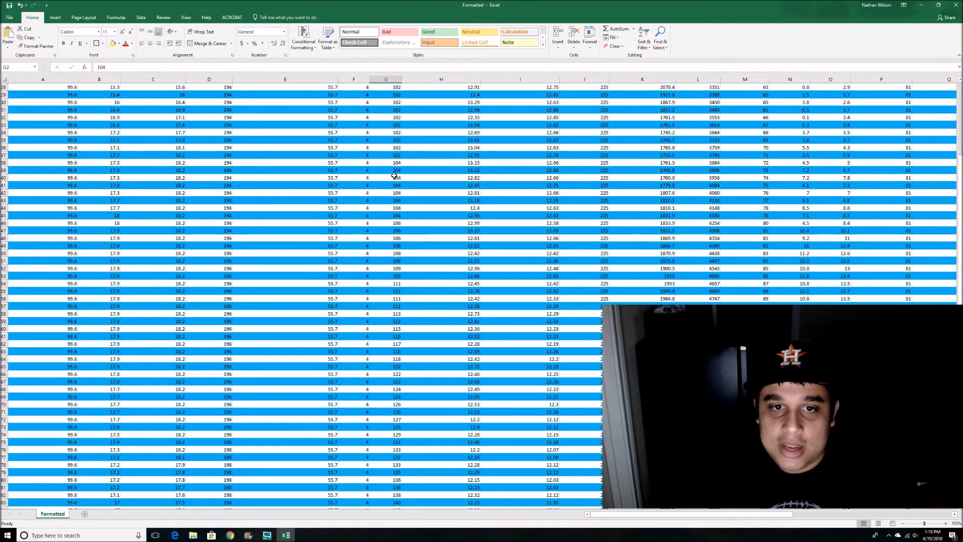
pyautogui.scroll(-1, 394, 176)
pyautogui.moveTo(388, 147); pyautogui.dragTo(389, 223)
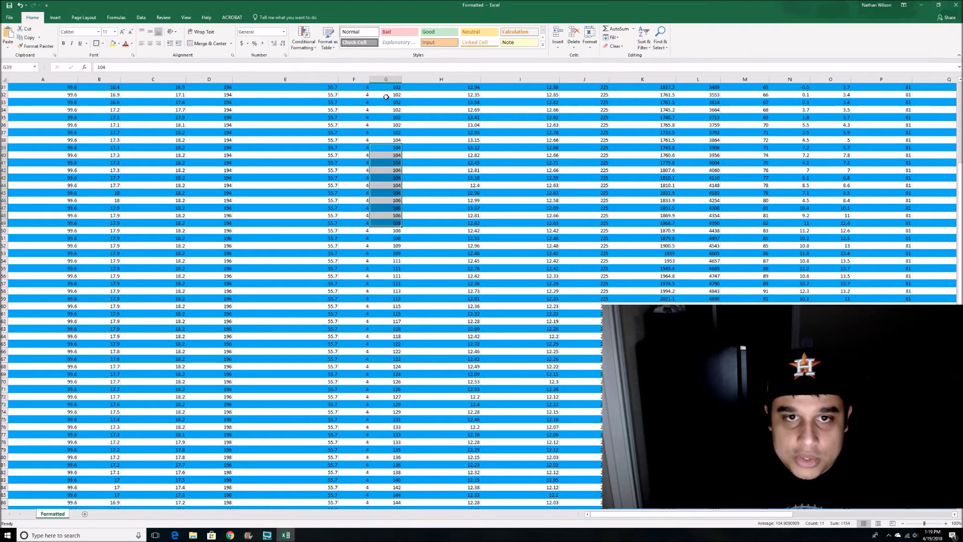
pyautogui.click(387, 96)
pyautogui.moveTo(387, 156); pyautogui.dragTo(386, 259)
pyautogui.click(388, 269)
pyautogui.scroll(-3, 389, 271)
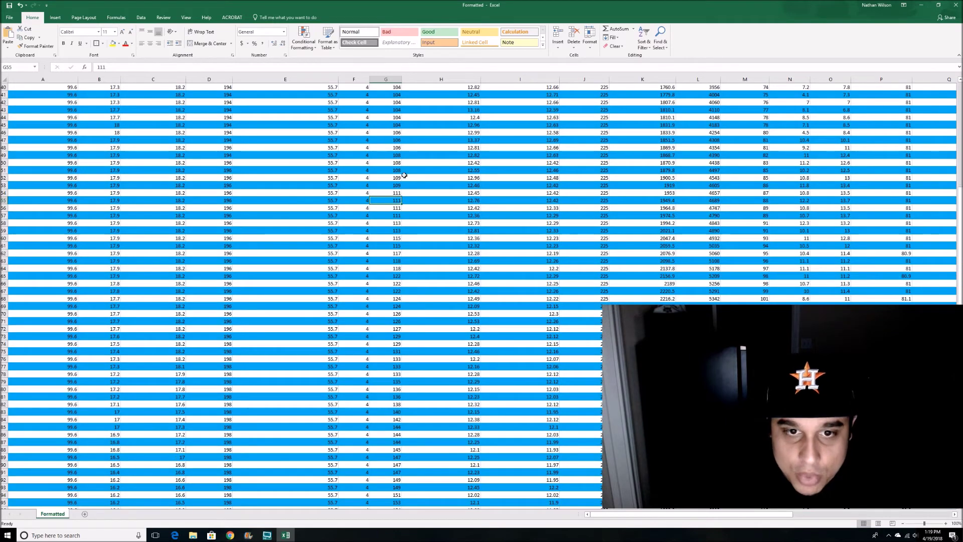
# Follow the IAT (°F) readings from row 58 down to row 135 and return to the header row
pyautogui.click(393, 224)
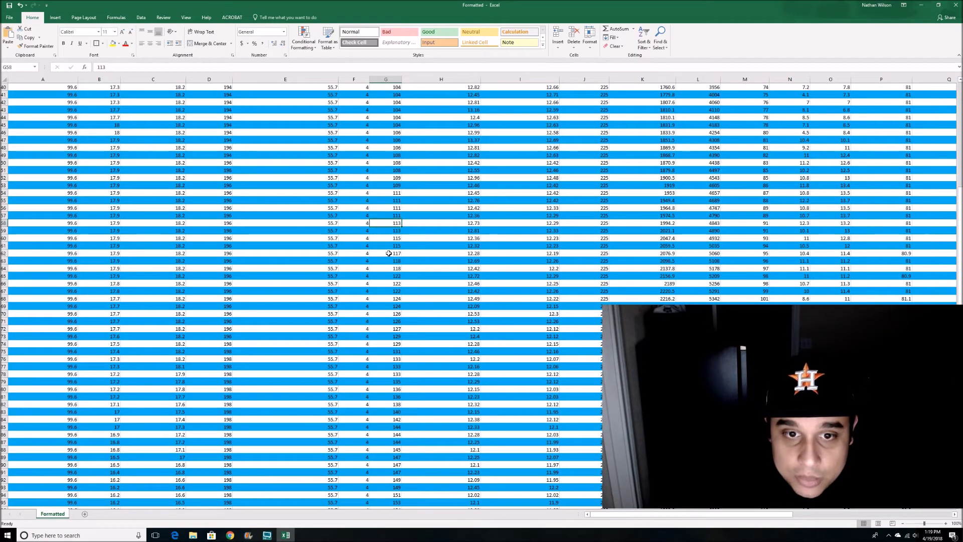
pyautogui.click(390, 321)
pyautogui.scroll(-4, 386, 319)
pyautogui.click(386, 317)
pyautogui.scroll(-2, 386, 317)
pyautogui.click(394, 397)
pyautogui.scroll(-1, 432, 388)
pyautogui.scroll(-5, 428, 388)
pyautogui.click(399, 397)
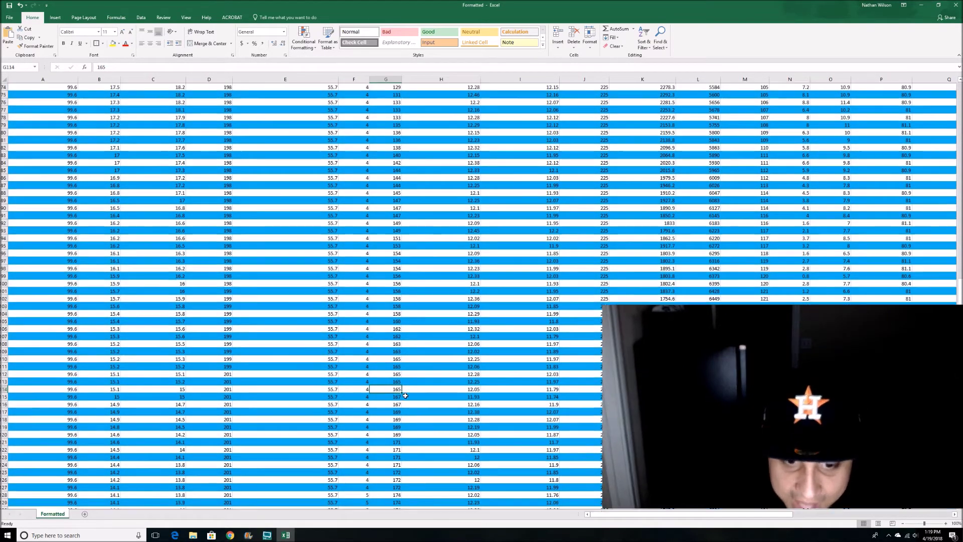
pyautogui.scroll(-4, 406, 395)
pyautogui.click(399, 396)
pyautogui.scroll(-4, 399, 391)
pyautogui.click(391, 375)
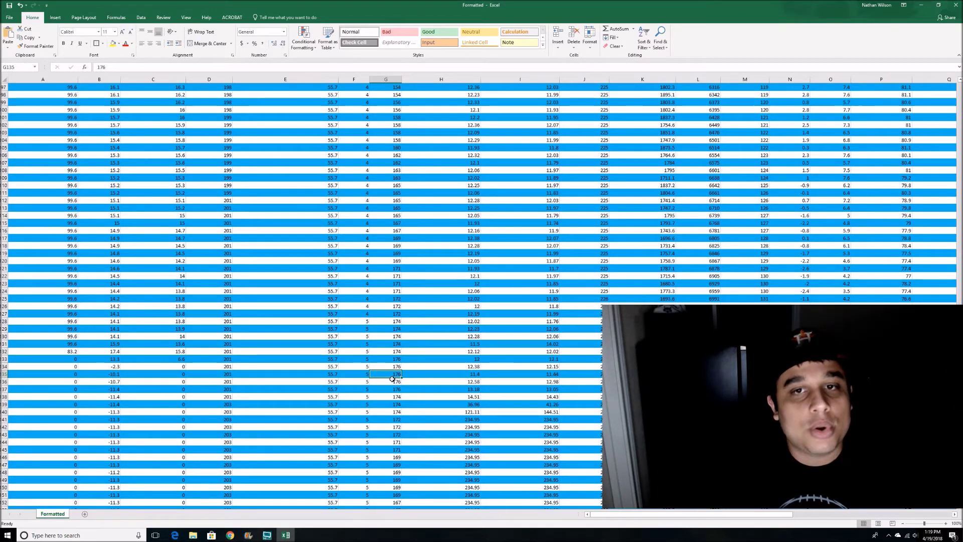
pyautogui.scroll(4, 393, 379)
pyautogui.scroll(20, 401, 366)
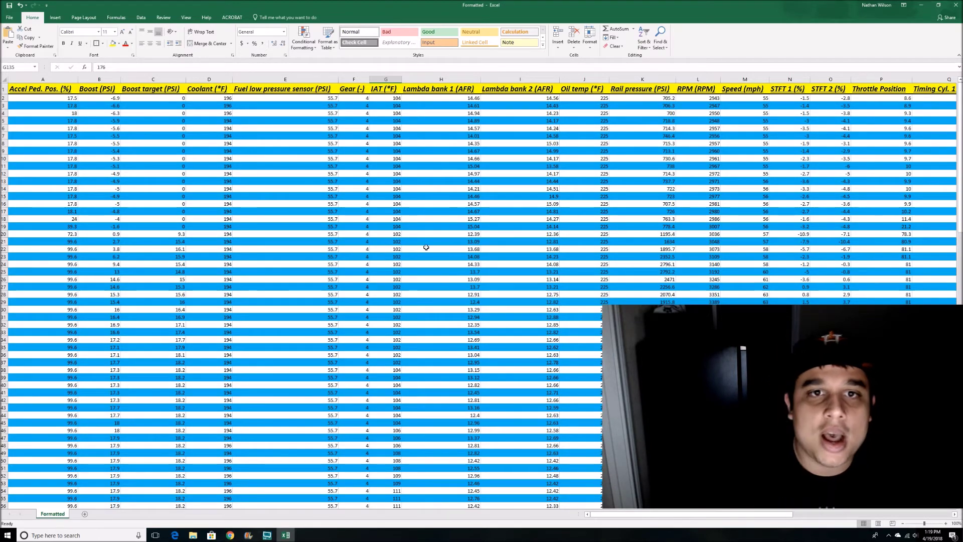
# Select the Lambda bank 1 (AFR) and Lambda bank 2 (AFR) columns in turn and scan their readings through the log
pyautogui.click(442, 79)
pyautogui.click(513, 79)
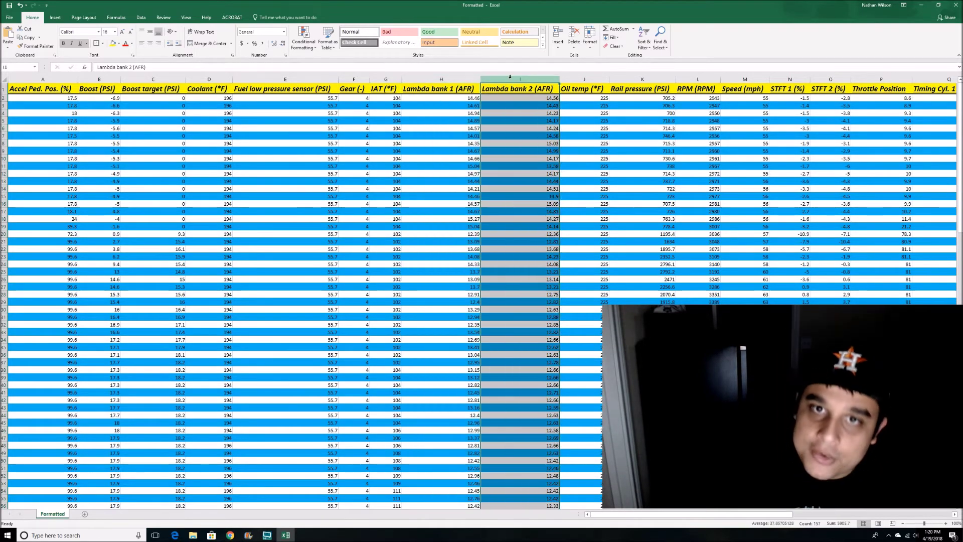
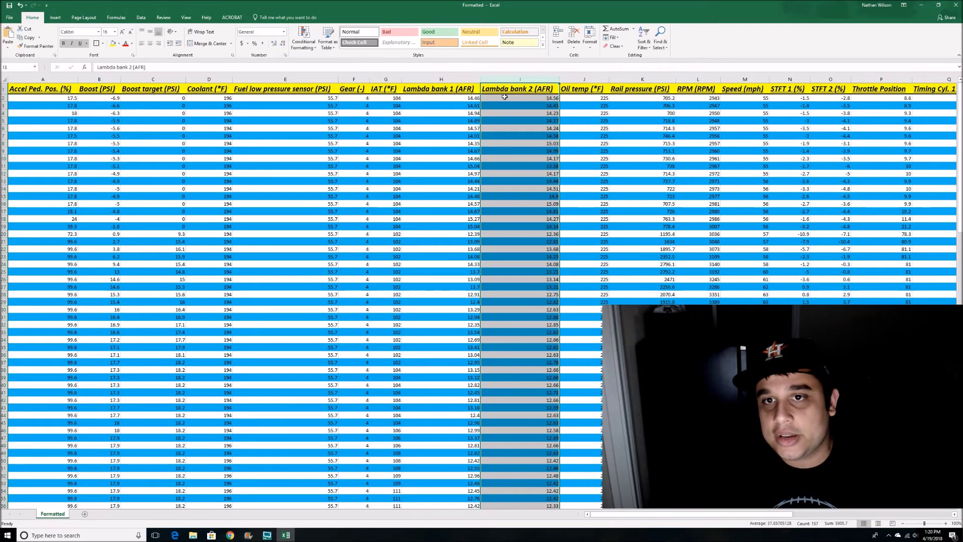
pyautogui.scroll(-20, 493, 168)
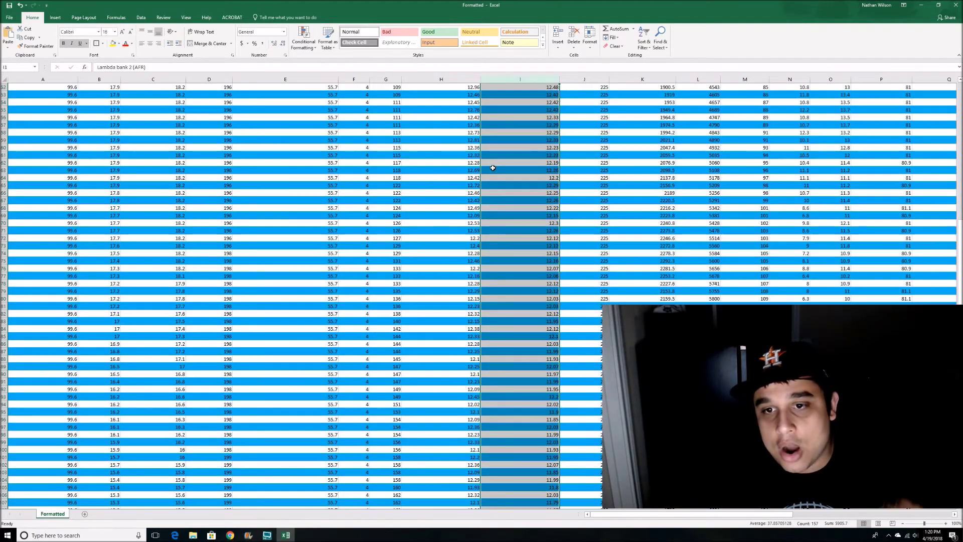
pyautogui.scroll(20, 477, 245)
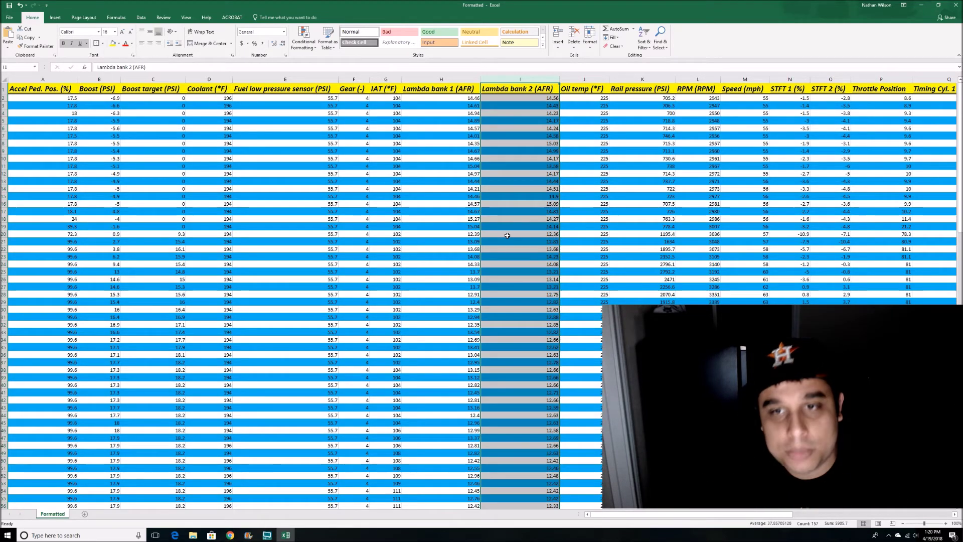
# Examine the Lambda bank 2 (AFR) readings in the closing rows of the log, checking rows 139, 145 and 149
pyautogui.scroll(-20, 515, 297)
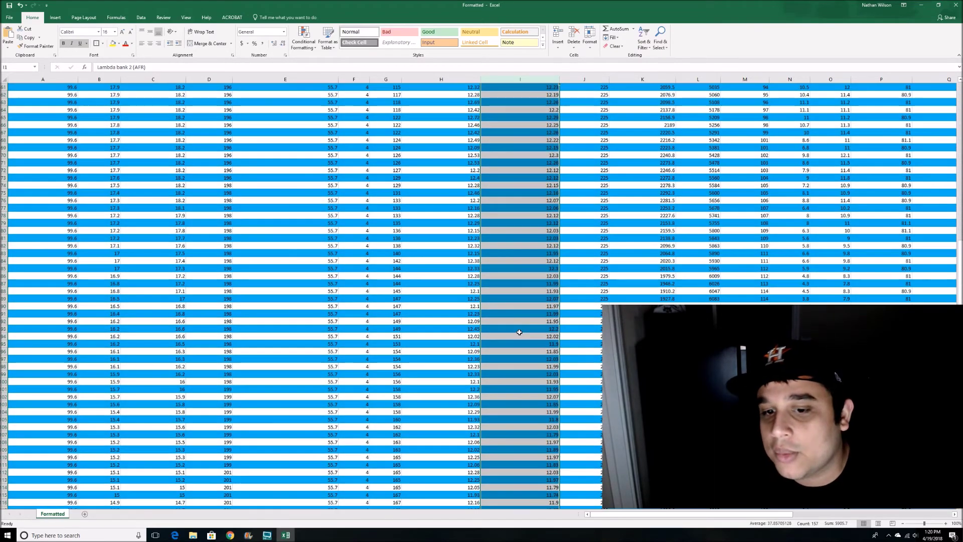
pyautogui.scroll(-17, 519, 333)
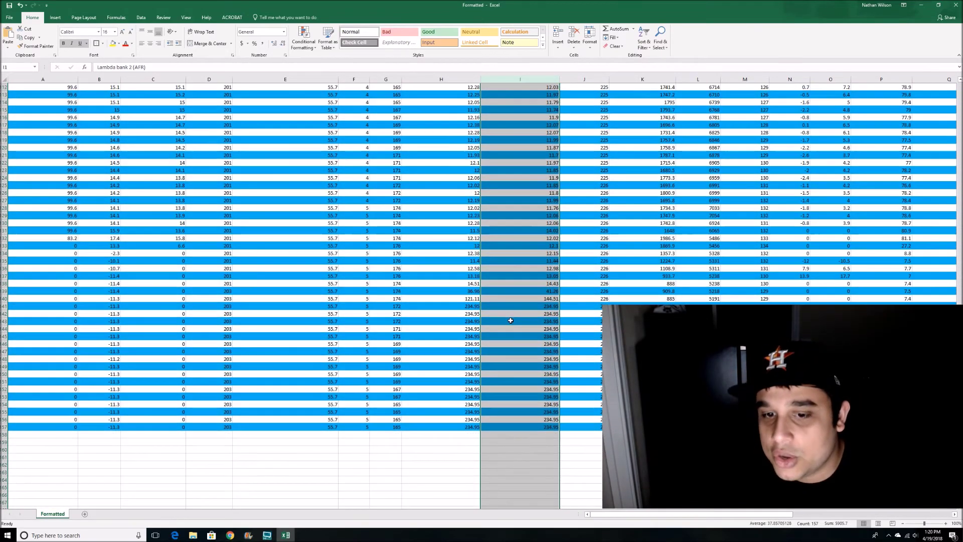
pyautogui.click(553, 292)
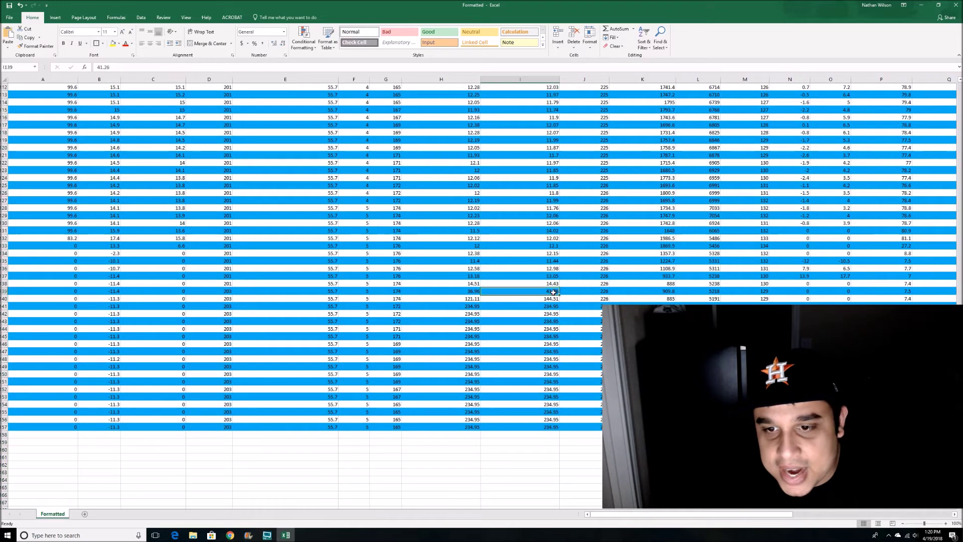
pyautogui.click(512, 336)
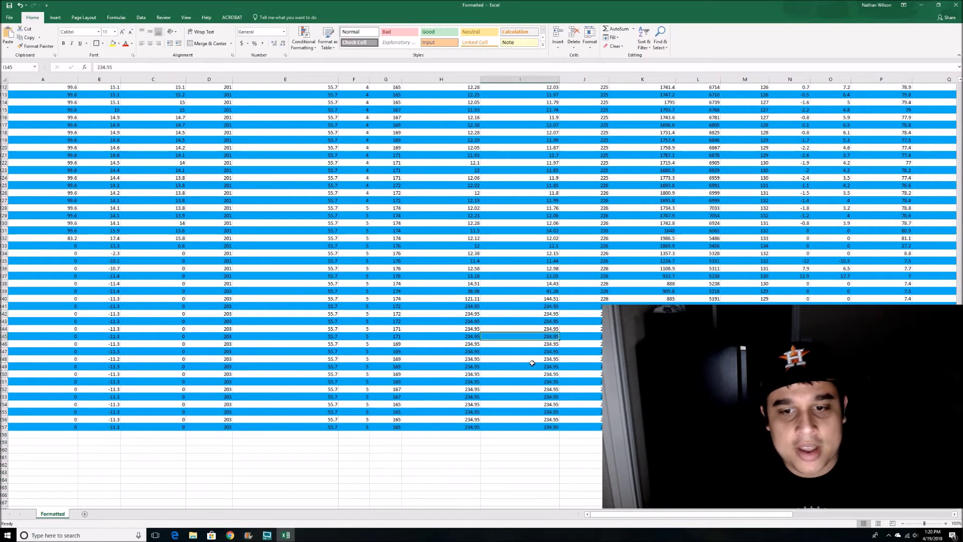
pyautogui.click(533, 366)
pyautogui.scroll(17, 542, 384)
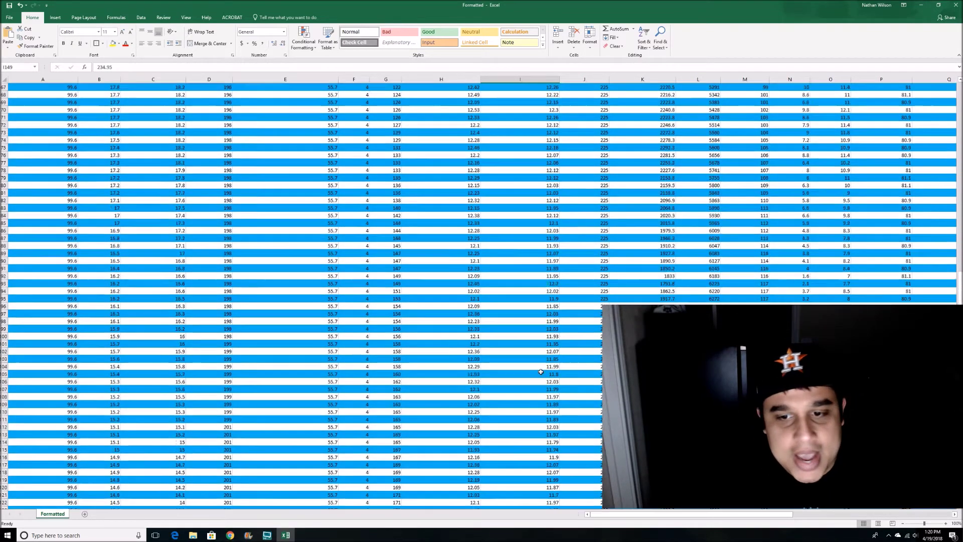
pyautogui.scroll(20, 537, 368)
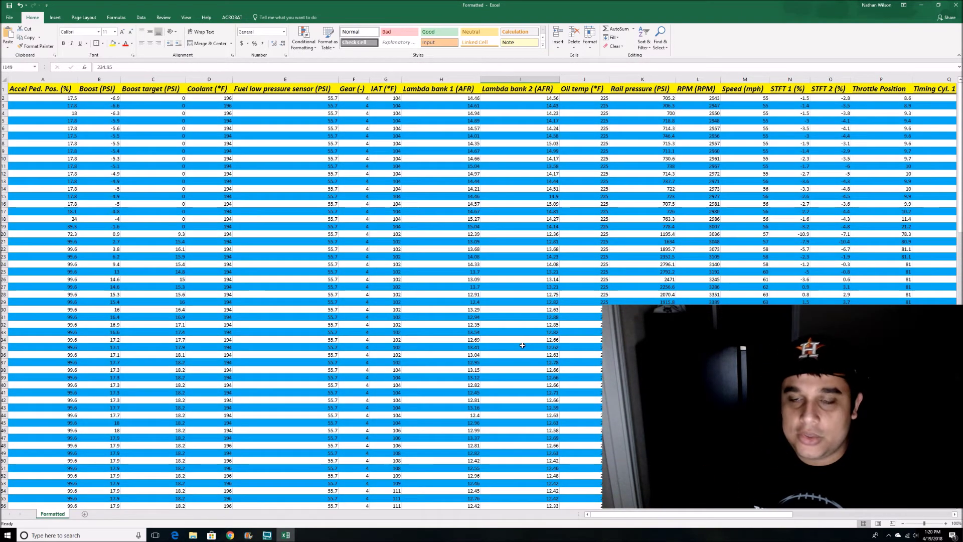
# Select the Oil temp (°F) column and review its readings through to the end of the log
pyautogui.click(586, 79)
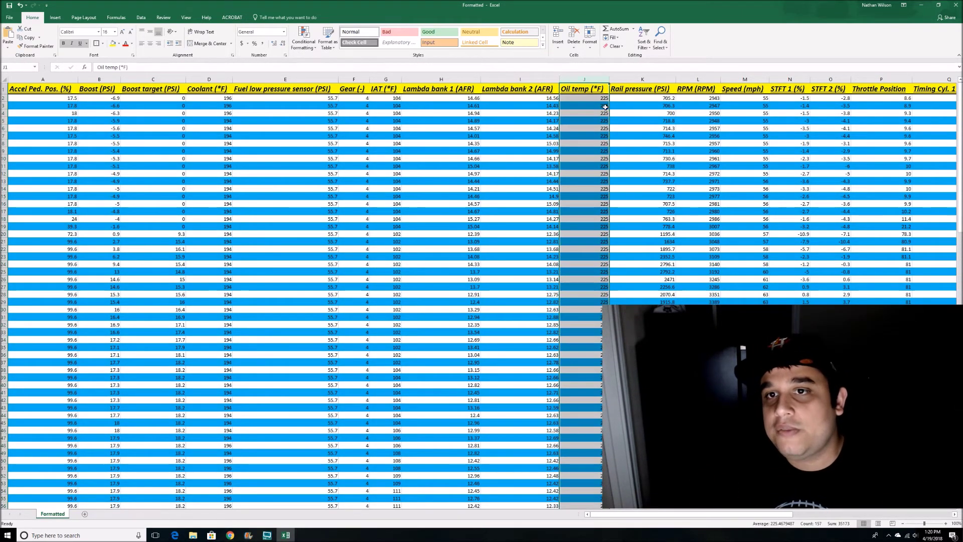
pyautogui.scroll(-14, 594, 108)
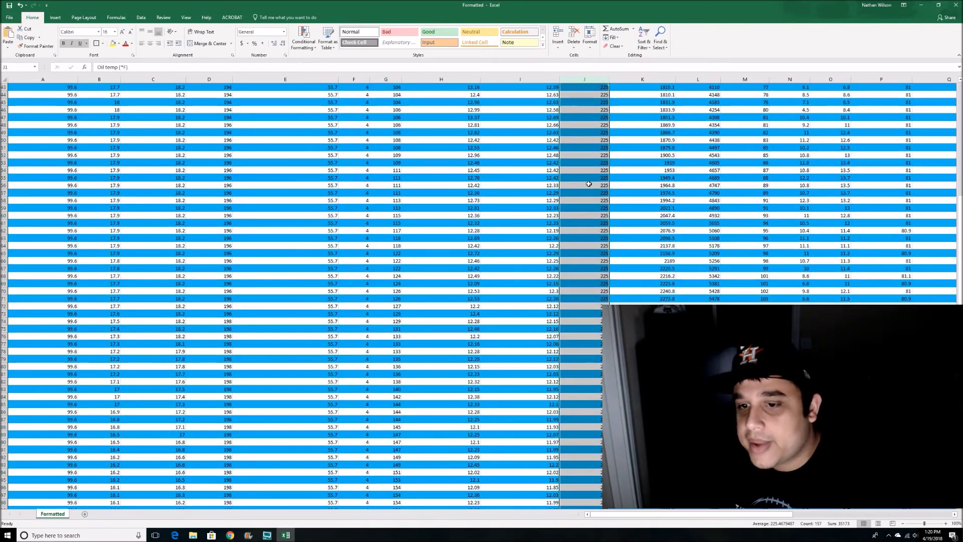
pyautogui.scroll(-20, 589, 184)
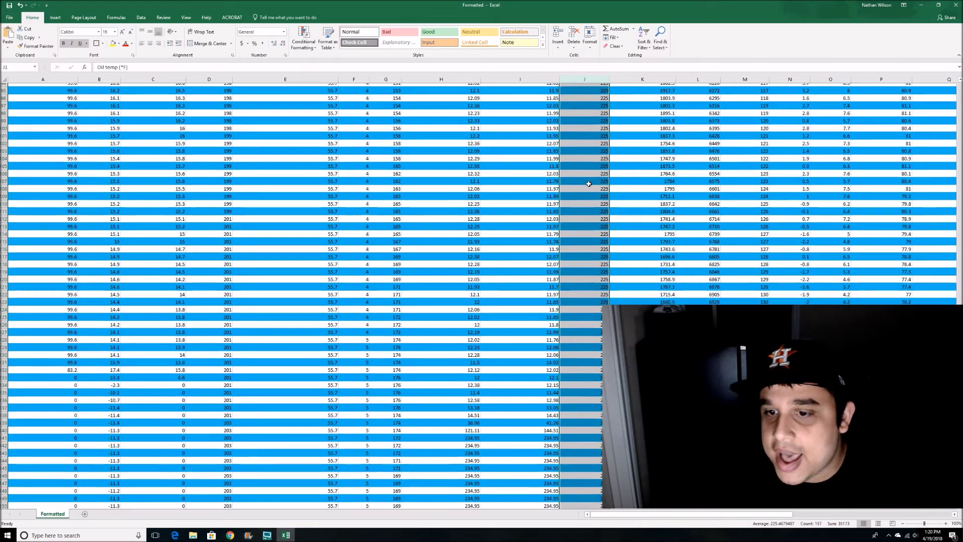
pyautogui.scroll(20, 593, 248)
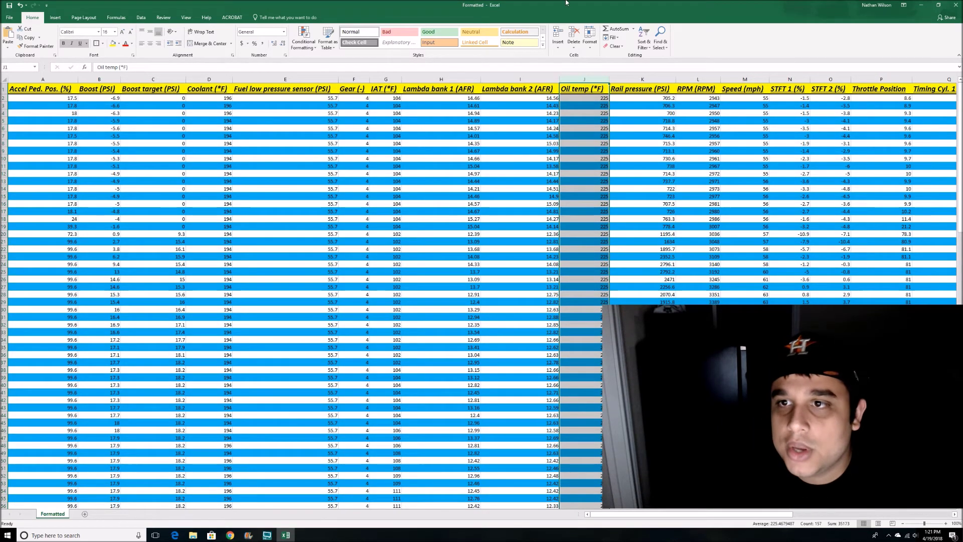
# Select the Rail pressure (PSI) column and check its readings in rows 23, 25 and 20, where the throttle is applied
pyautogui.click(635, 76)
pyautogui.scroll(-4, 661, 145)
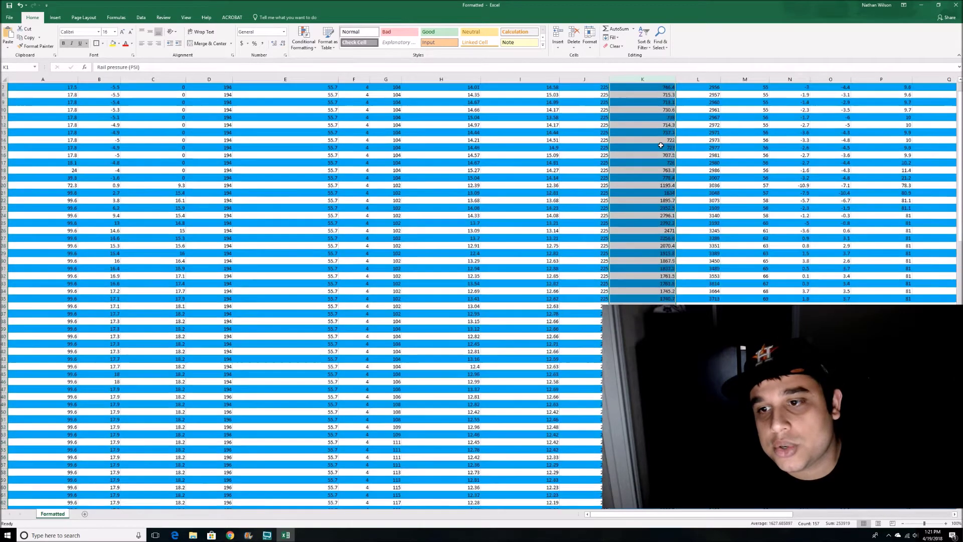
pyautogui.click(666, 163)
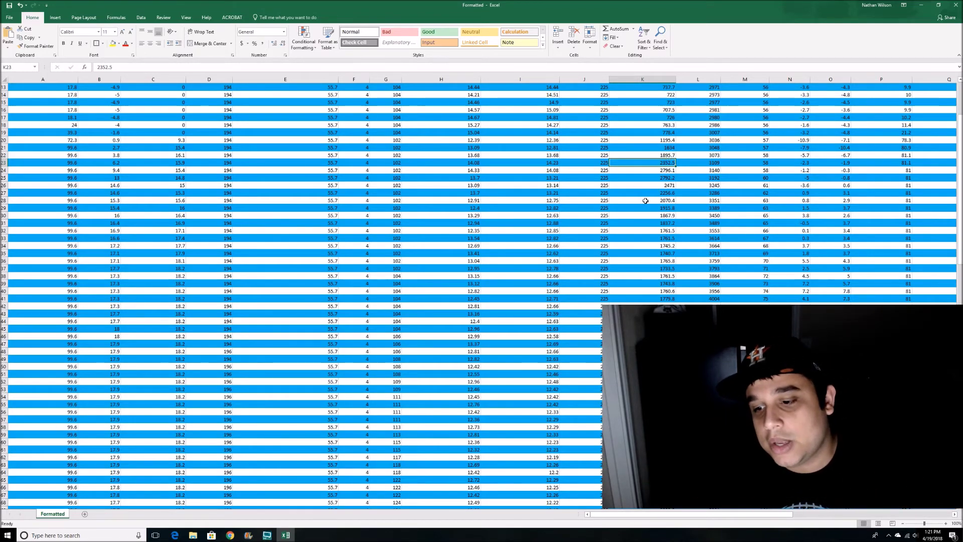
pyautogui.scroll(4, 646, 265)
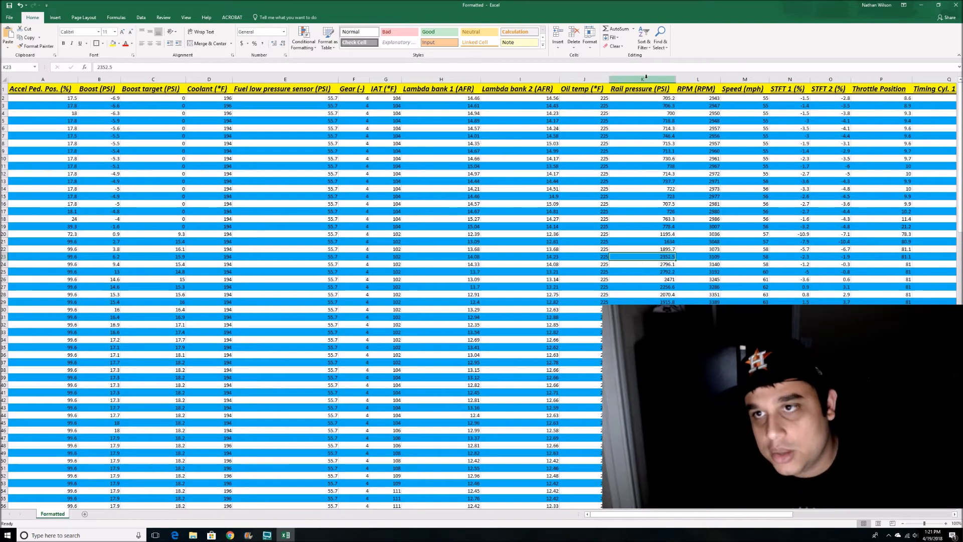
pyautogui.click(657, 272)
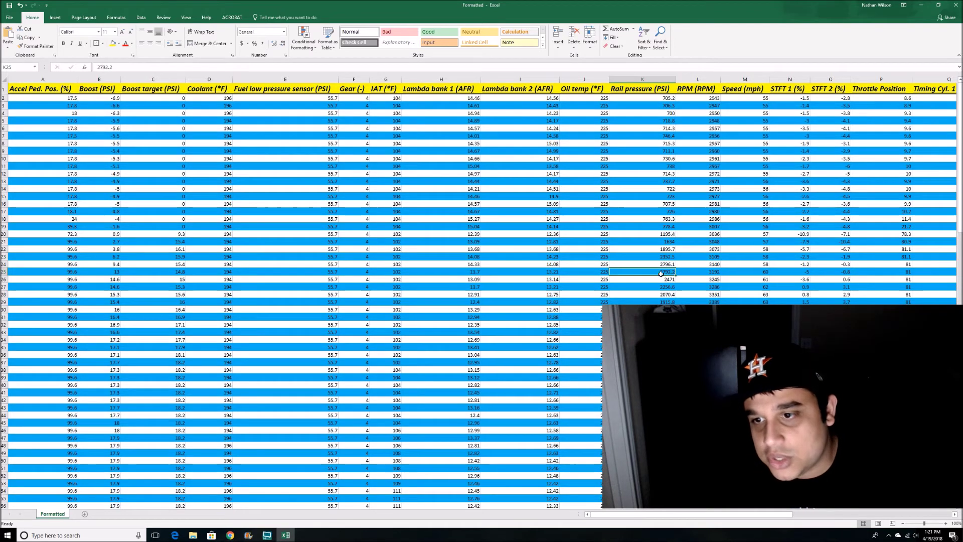
pyautogui.click(651, 235)
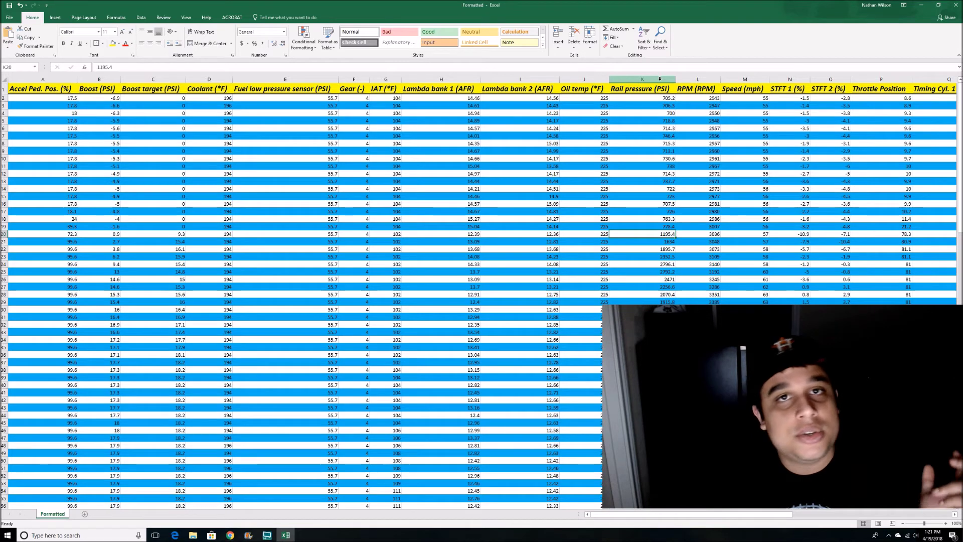
# Go through the Rail pressure (PSI), RPM, Speed (mph), STFT 1 (%) and STFT 2 (%) columns in turn, selecting each for review
pyautogui.click(639, 80)
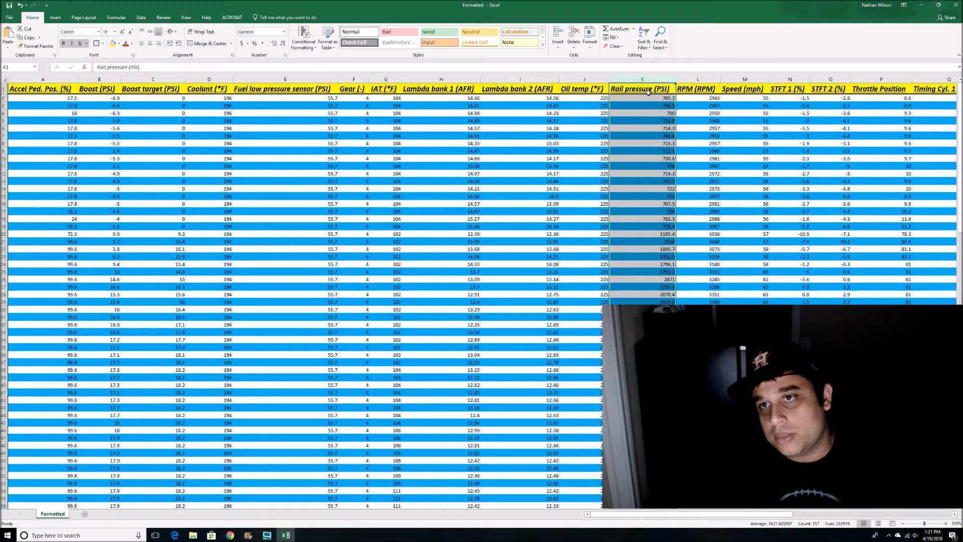
pyautogui.click(698, 79)
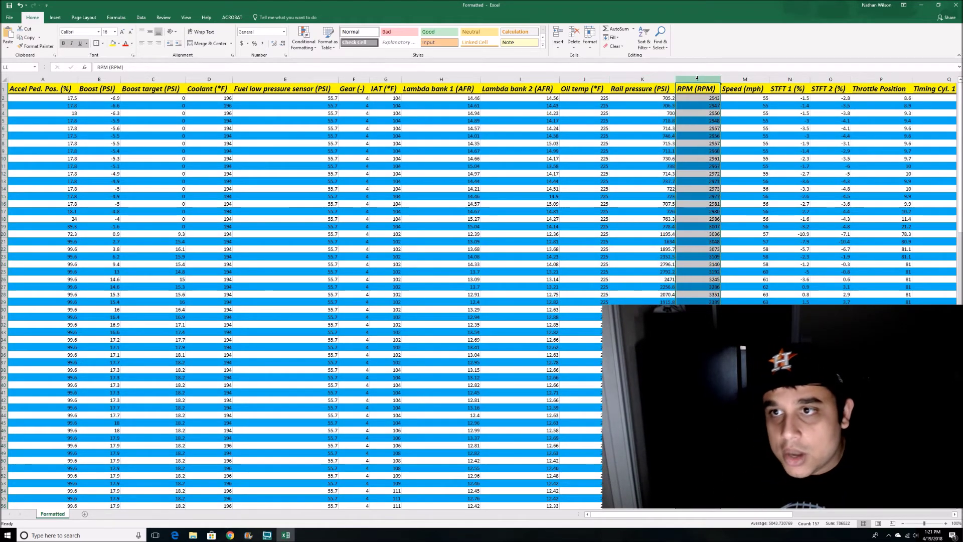
pyautogui.click(762, 79)
pyautogui.click(801, 79)
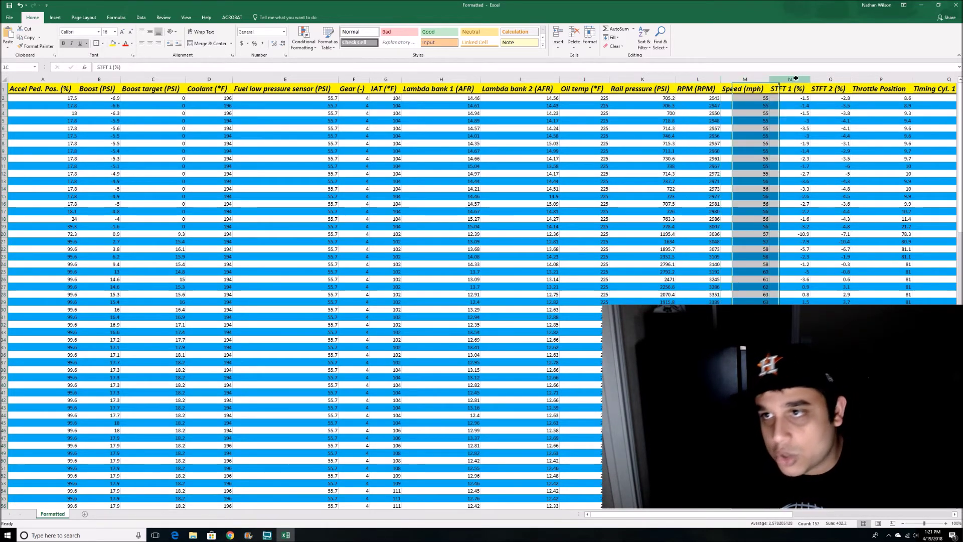
pyautogui.click(813, 79)
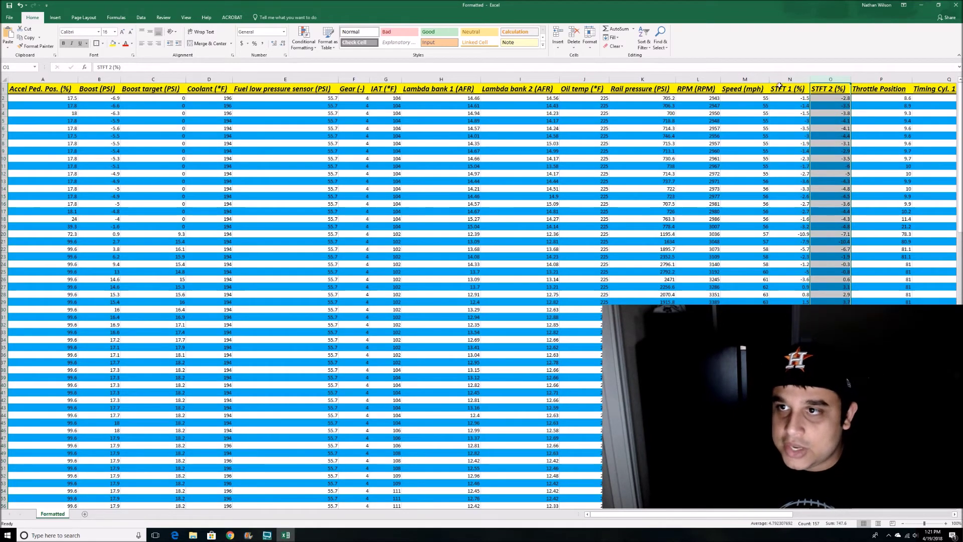
# Delete the STFT 1 (%) and STFT 2 (%) columns from the log
pyautogui.click(801, 75)
pyautogui.keyDown('ctrl'); pyautogui.click(831, 80); pyautogui.keyUp('ctrl')
pyautogui.rightClick(833, 79)
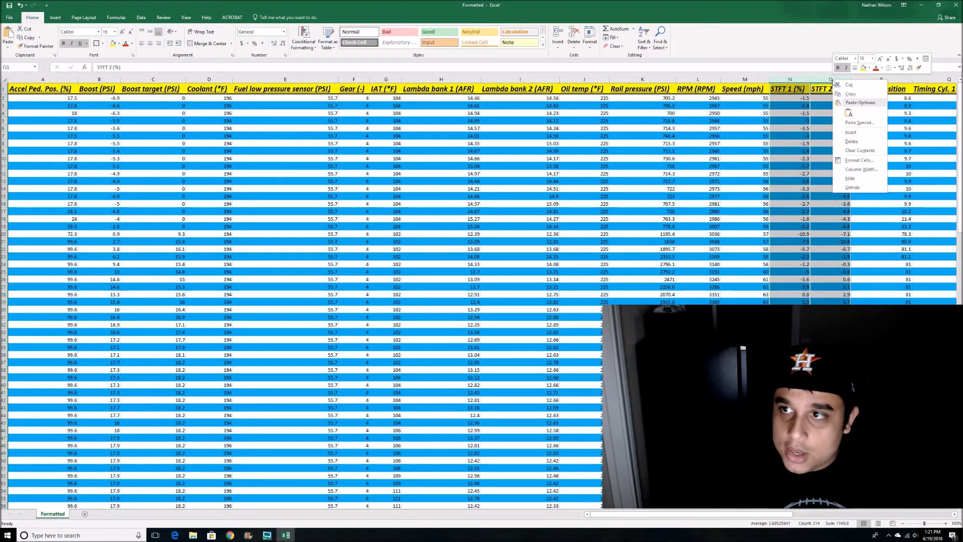
pyautogui.click(852, 141)
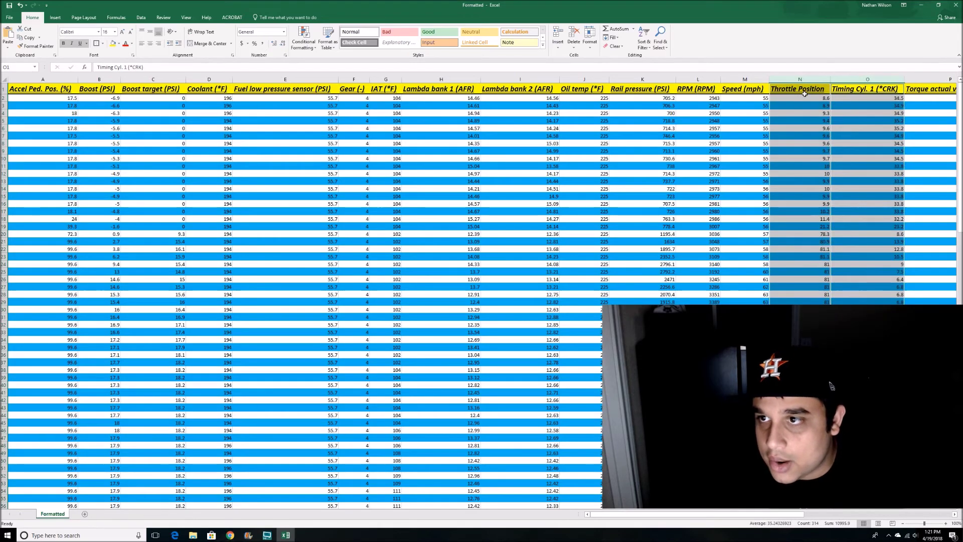
# Review the Throttle Position readings down the log and delete the Throttle Position column
pyautogui.scroll(-13, 808, 158)
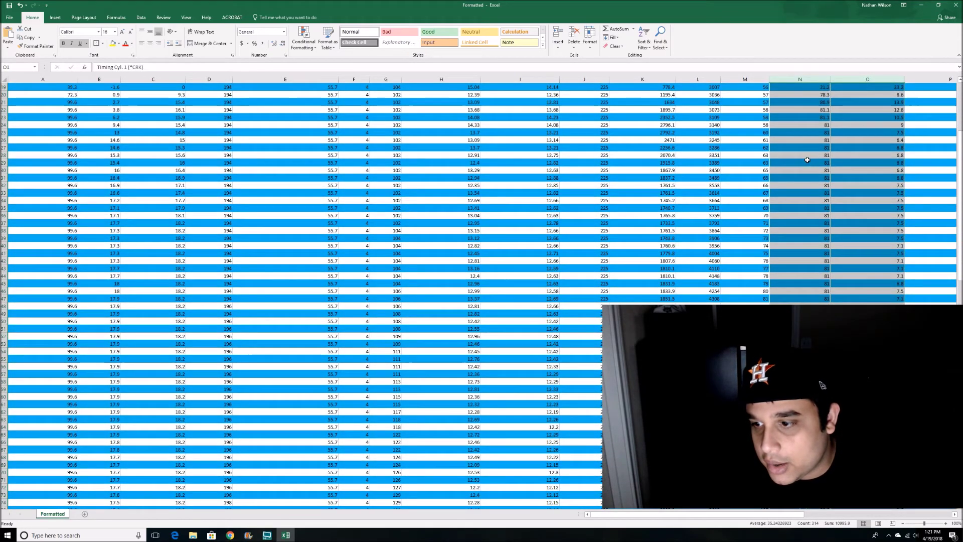
pyautogui.scroll(3, 793, 185)
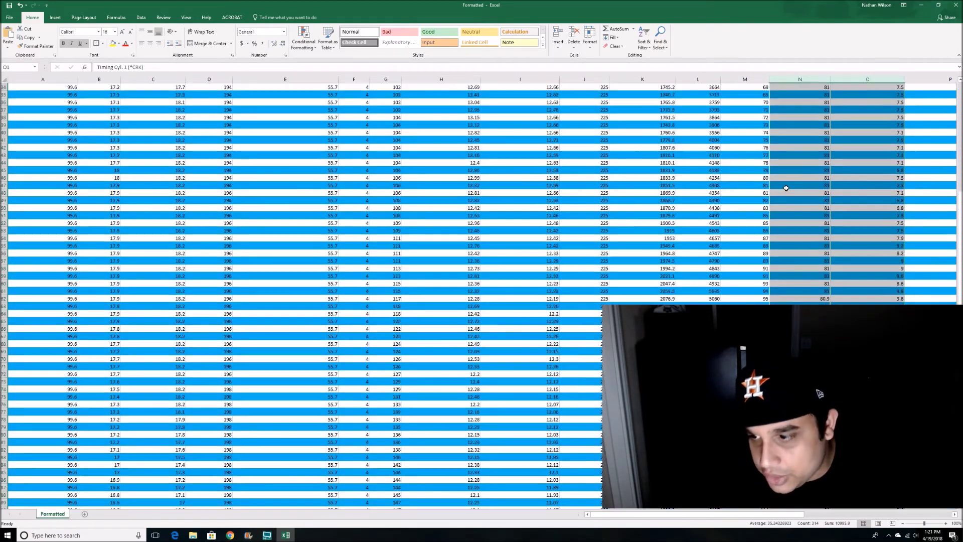
pyautogui.scroll(11, 787, 188)
pyautogui.click(846, 79)
pyautogui.keyDown('shift'); pyautogui.click(810, 78); pyautogui.keyUp('shift')
pyautogui.rightClick(809, 78)
pyautogui.click(833, 144)
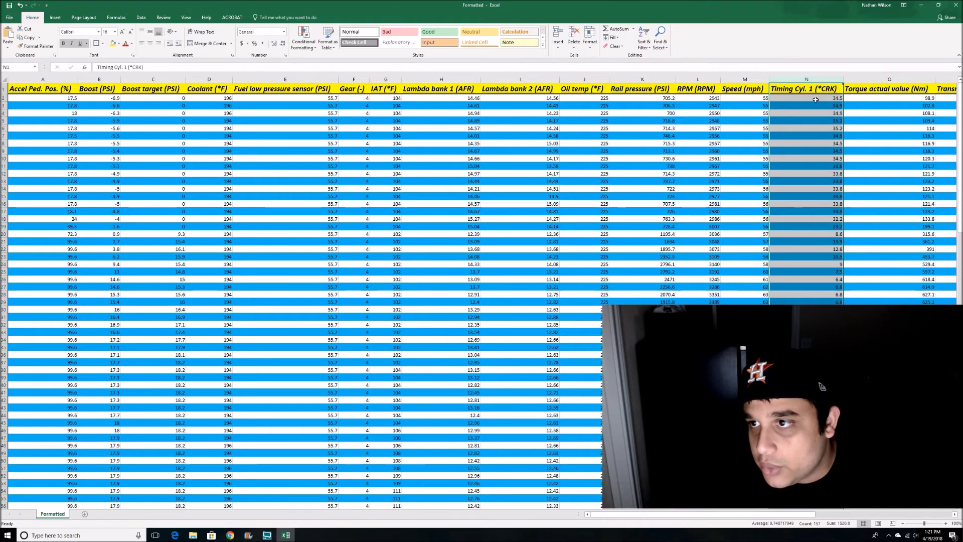
# Review the Timing Cyl. 1 (°CRK) readings down the log and delete that column
pyautogui.scroll(-20, 793, 170)
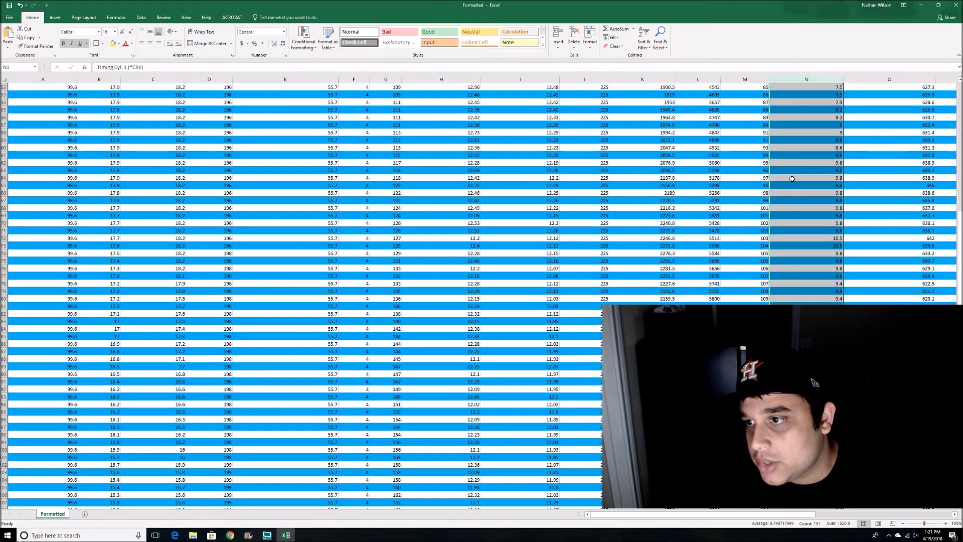
pyautogui.scroll(1, 793, 179)
pyautogui.scroll(-1, 797, 209)
pyautogui.scroll(20, 799, 209)
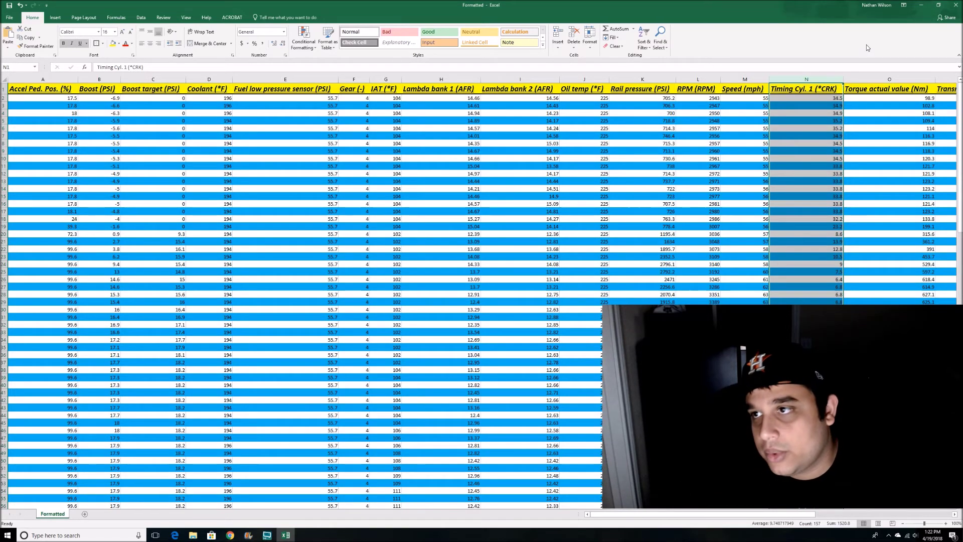
pyautogui.rightClick(813, 76)
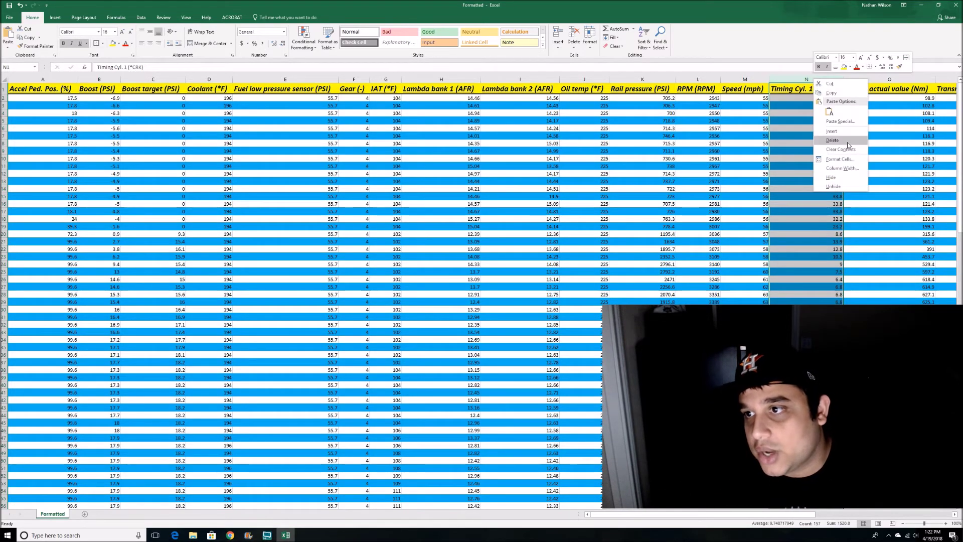
pyautogui.click(829, 150)
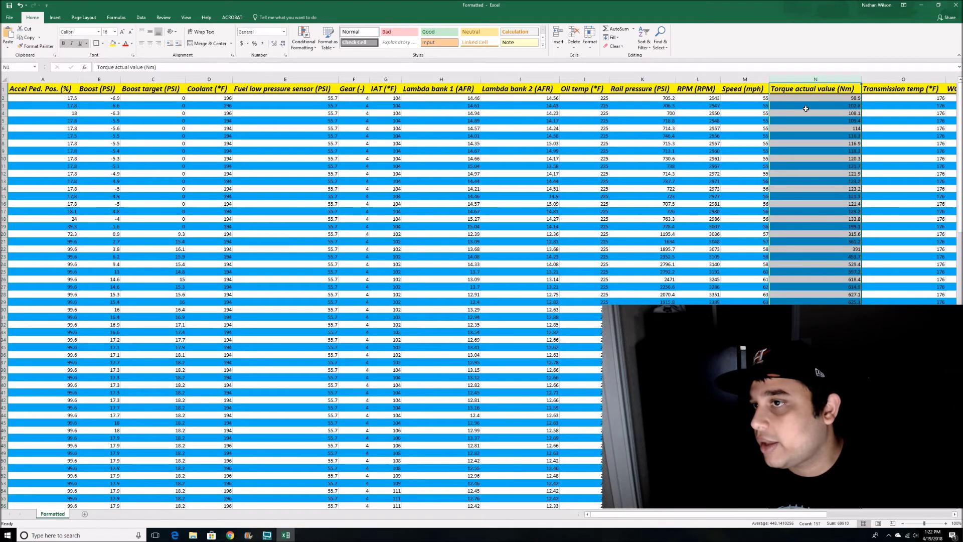
# Select the Torque actual value (Nm) column, and review the Transmission temp (°F) readings through to the end of the log
pyautogui.click(831, 105)
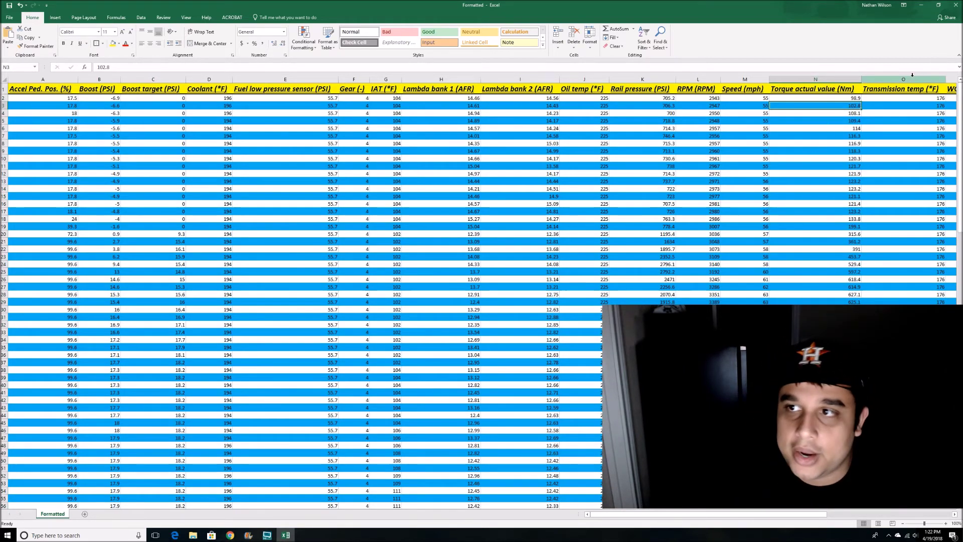
pyautogui.click(824, 81)
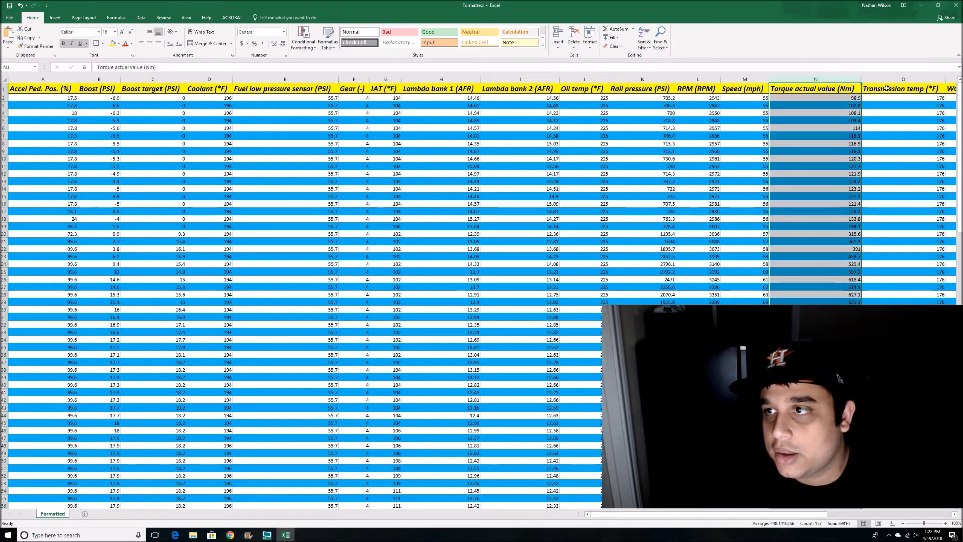
pyautogui.moveTo(823, 514); pyautogui.dragTo(948, 514)
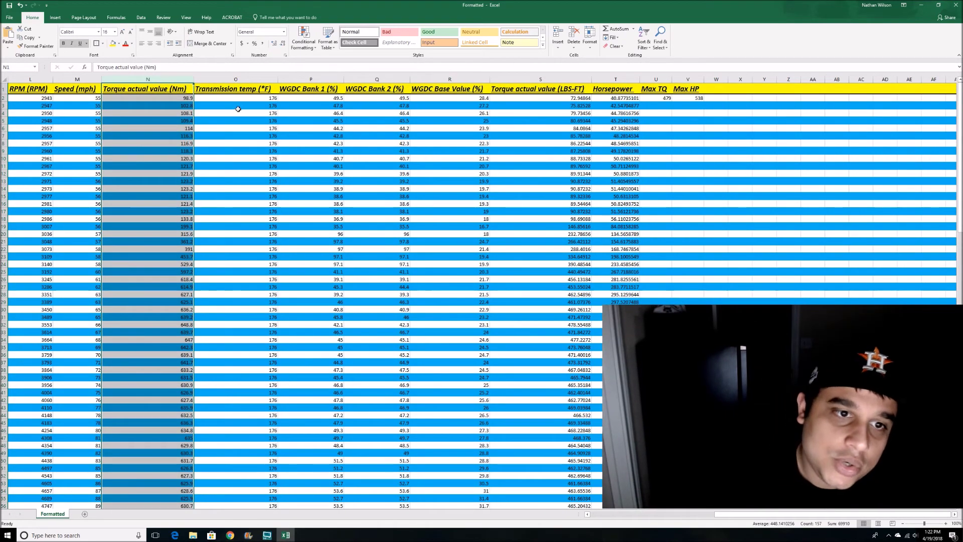
pyautogui.click(251, 83)
pyautogui.scroll(-20, 291, 262)
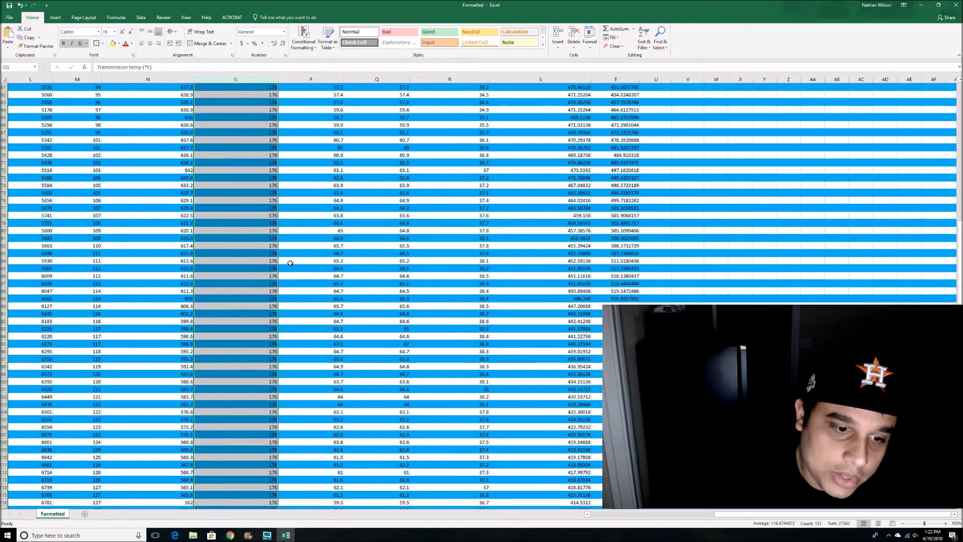
pyautogui.scroll(-12, 291, 263)
pyautogui.scroll(20, 276, 265)
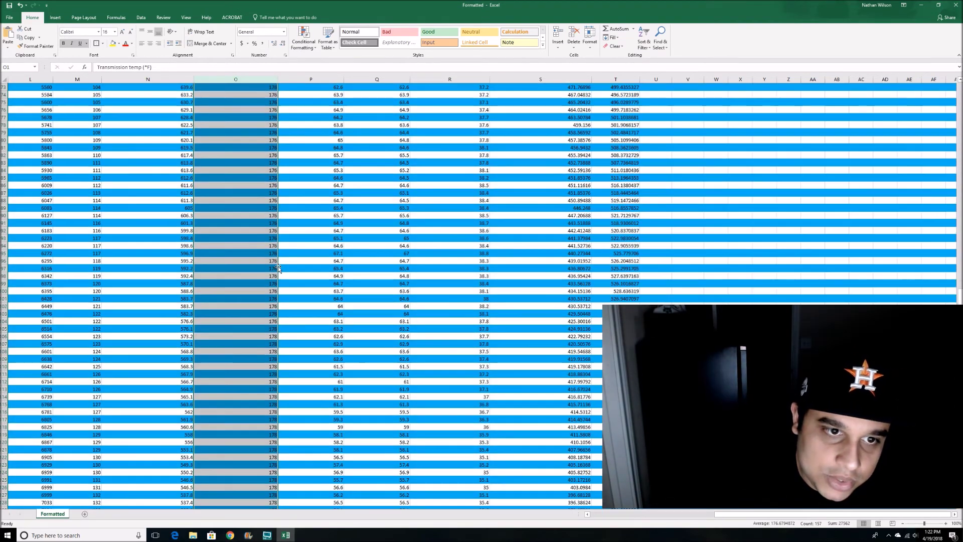
pyautogui.scroll(12, 276, 265)
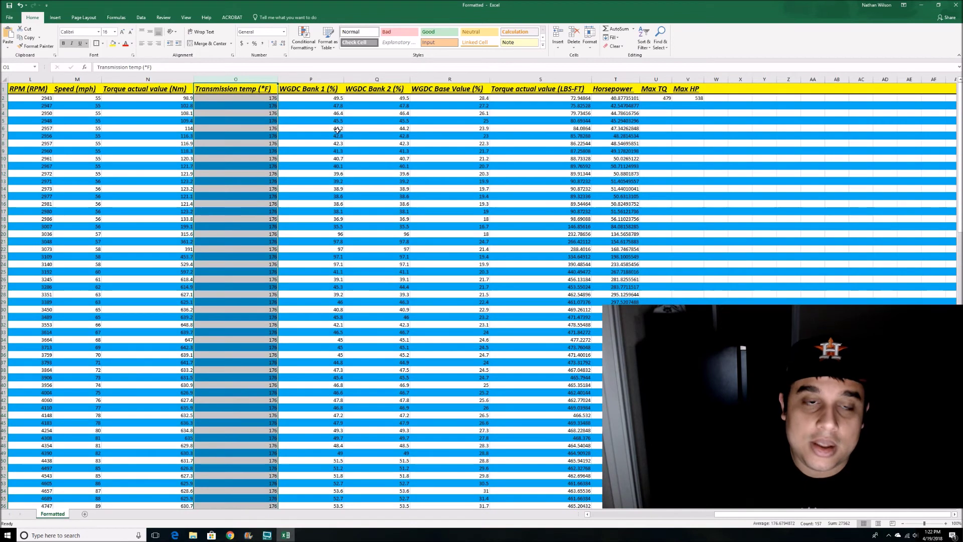
# Select the WGDC Bank 1 (%) column, check its reading in row 21 and scan the values to the end of the log
pyautogui.click(329, 79)
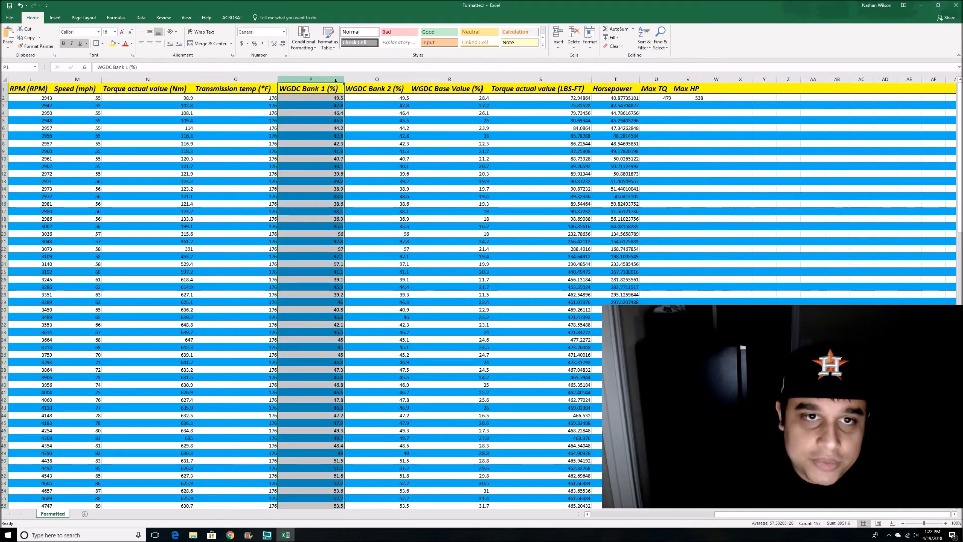
pyautogui.click(331, 105)
pyautogui.scroll(-1, 344, 214)
pyautogui.click(343, 215)
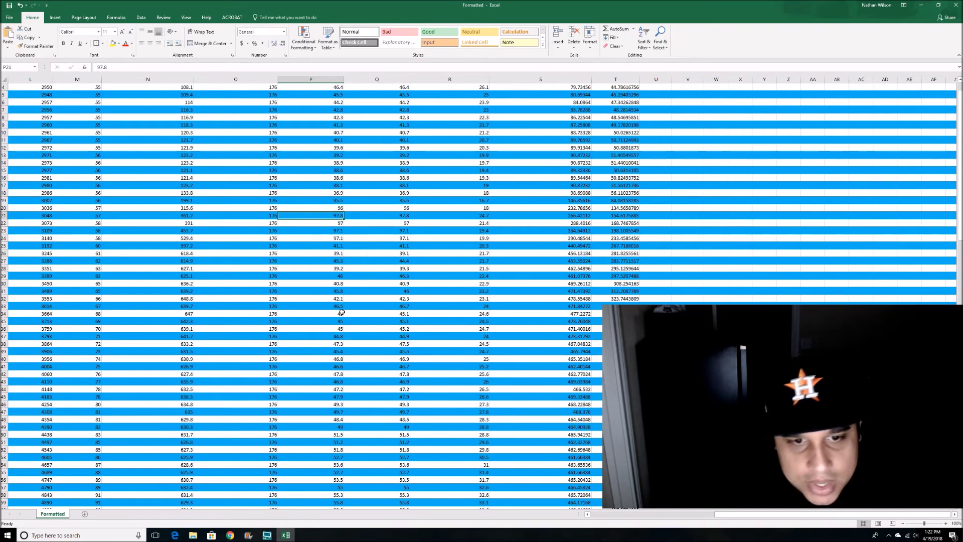
pyautogui.scroll(-16, 337, 335)
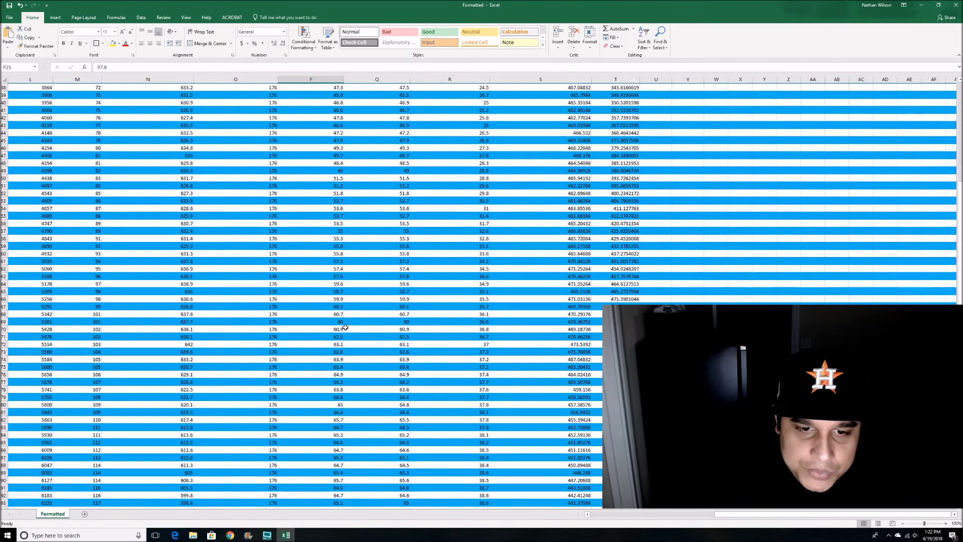
pyautogui.scroll(-14, 346, 328)
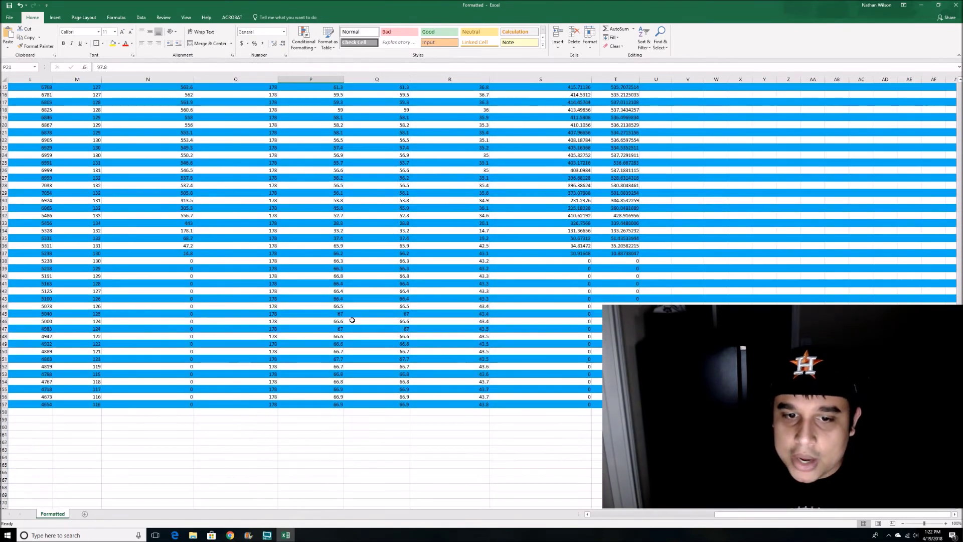
pyautogui.scroll(20, 355, 306)
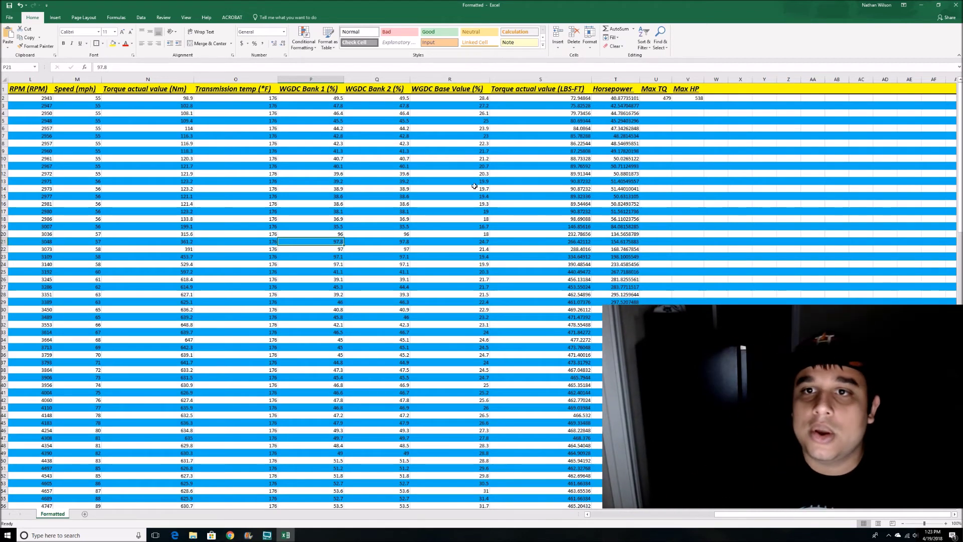
# Review the Torque actual value (LBS-FT) readings down the log and select the Horsepower column for comparison
pyautogui.click(578, 90)
pyautogui.hotkey('ctrl', 'shift', 'Down')
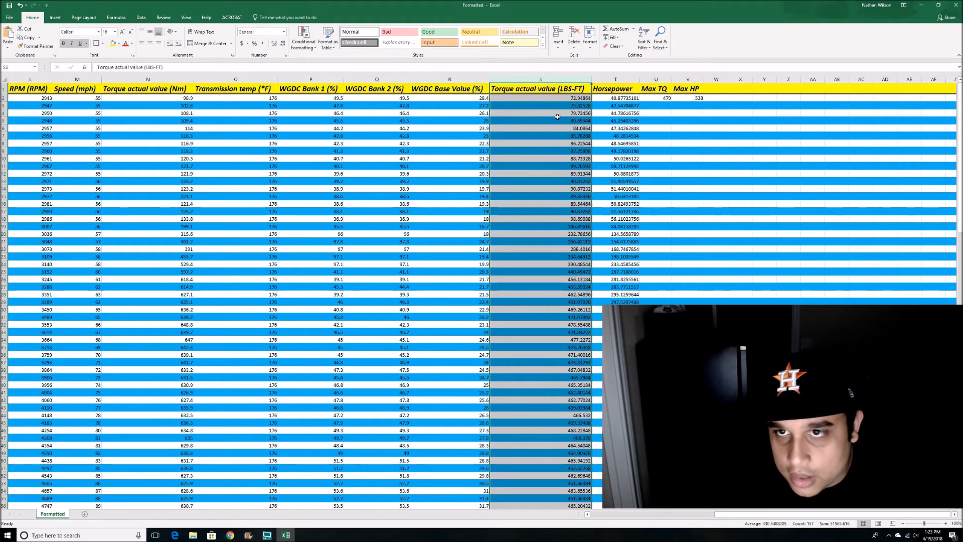
pyautogui.scroll(-4, 557, 130)
pyautogui.scroll(-11, 565, 162)
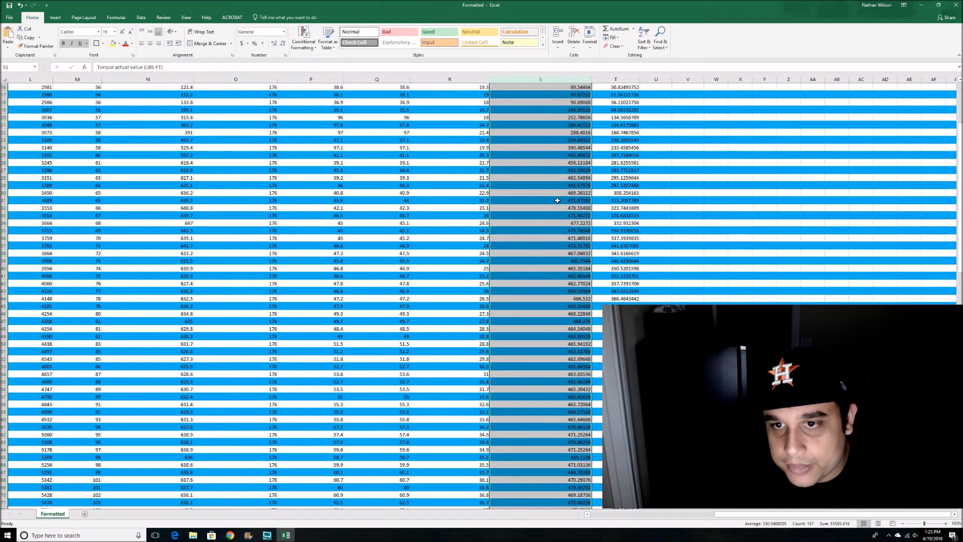
pyautogui.scroll(-8, 553, 197)
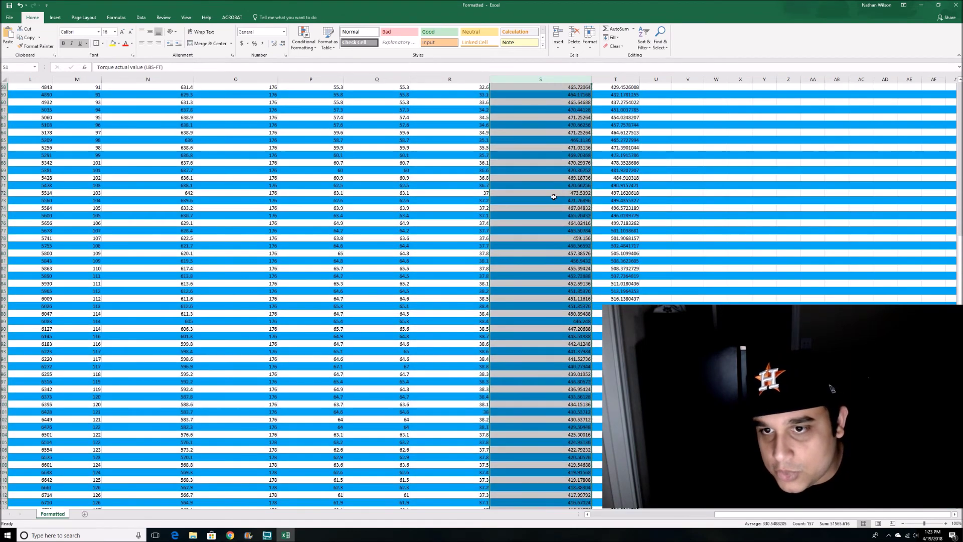
pyautogui.scroll(7, 554, 192)
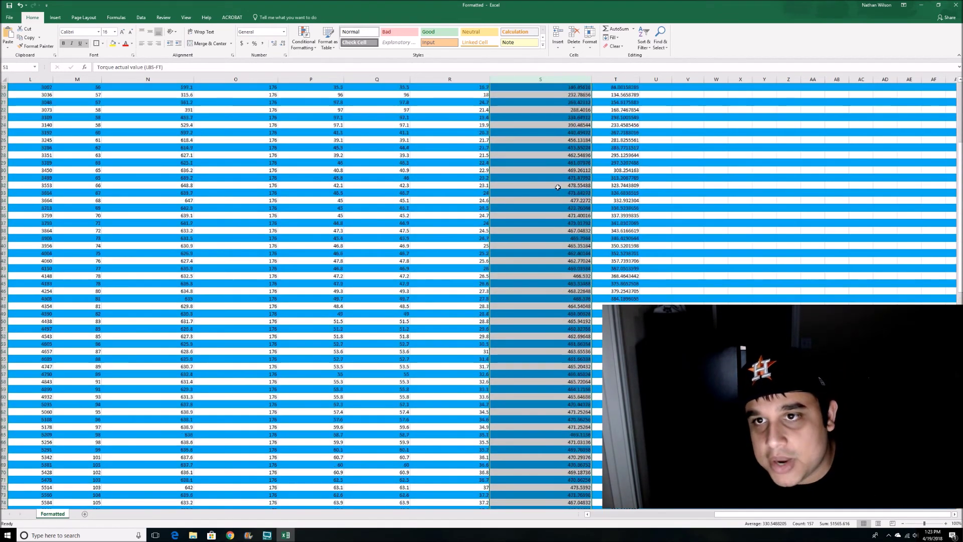
pyautogui.scroll(16, 555, 190)
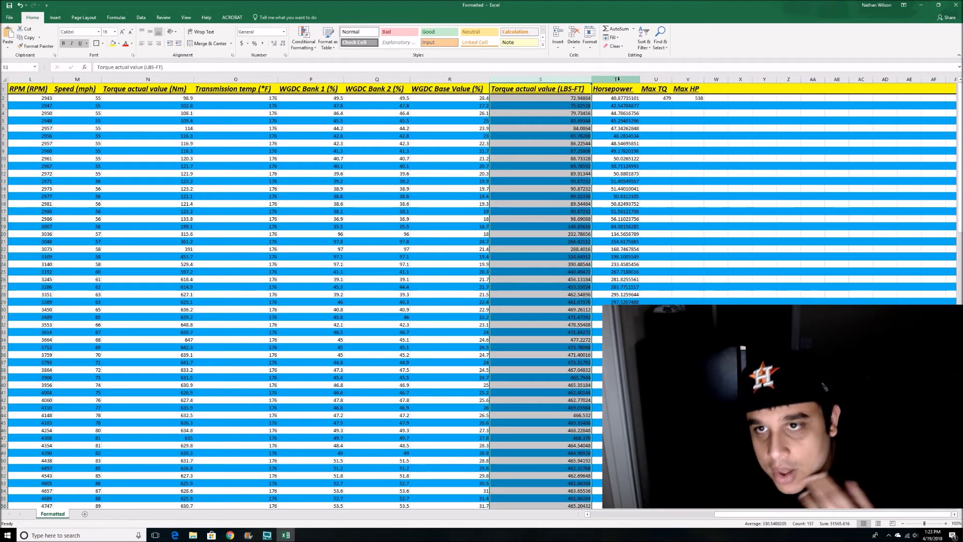
pyautogui.click(619, 79)
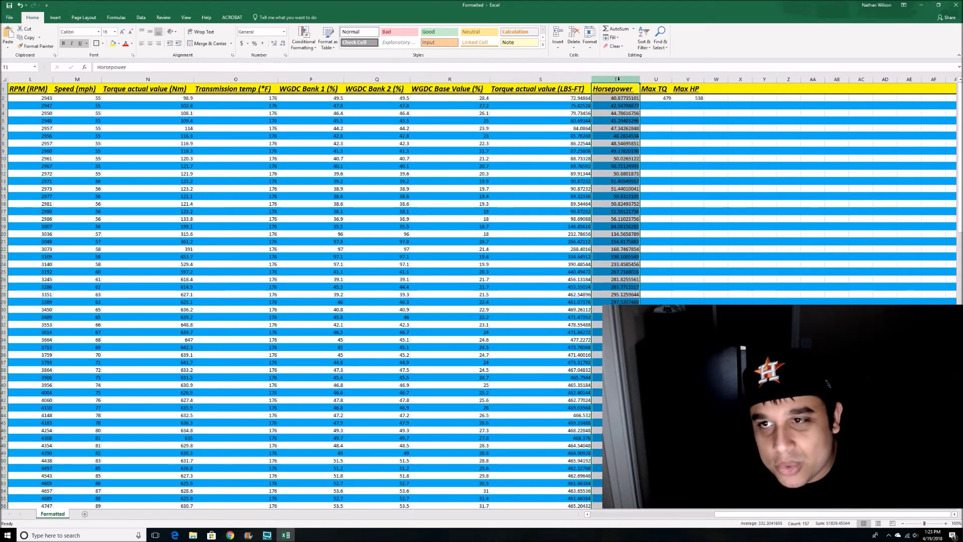
pyautogui.click(567, 79)
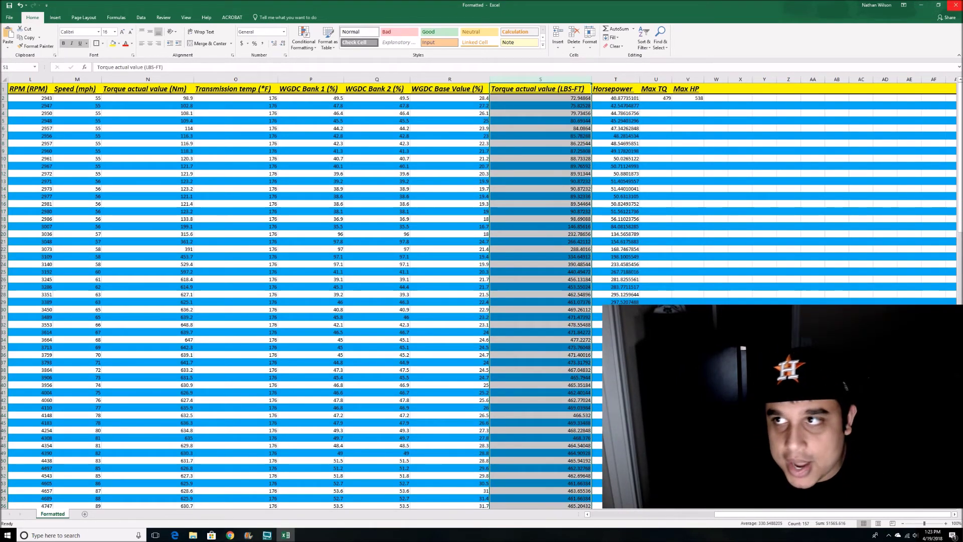
# Close the Formatted workbook and launch Virtual Dyno from the desktop
pyautogui.click(955, 5)
pyautogui.click(481, 281)
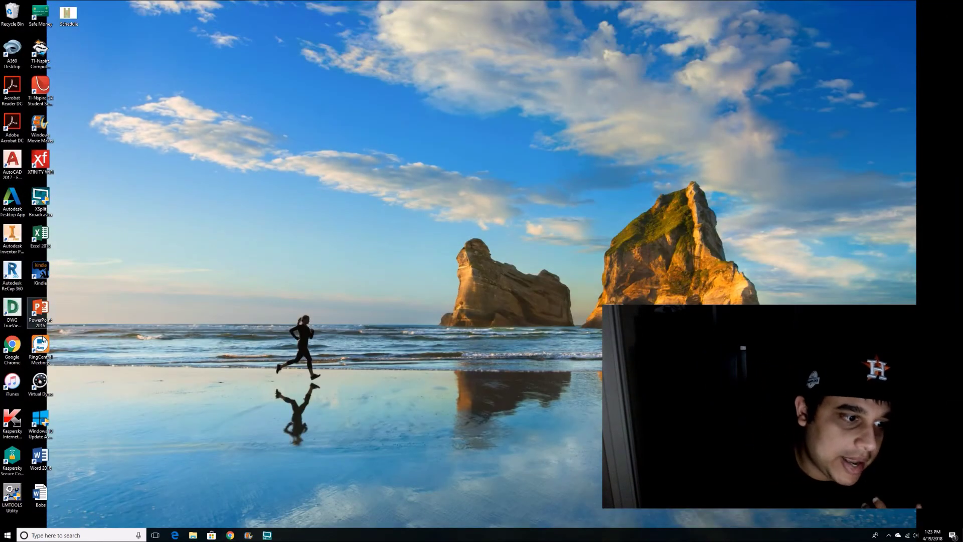
pyautogui.doubleClick(40, 381)
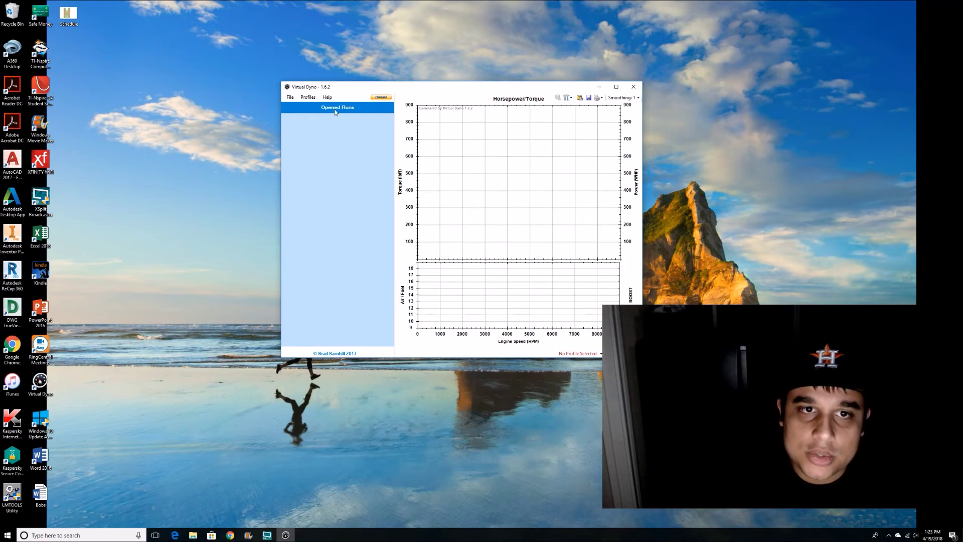
pyautogui.click(290, 97)
pyautogui.click(311, 107)
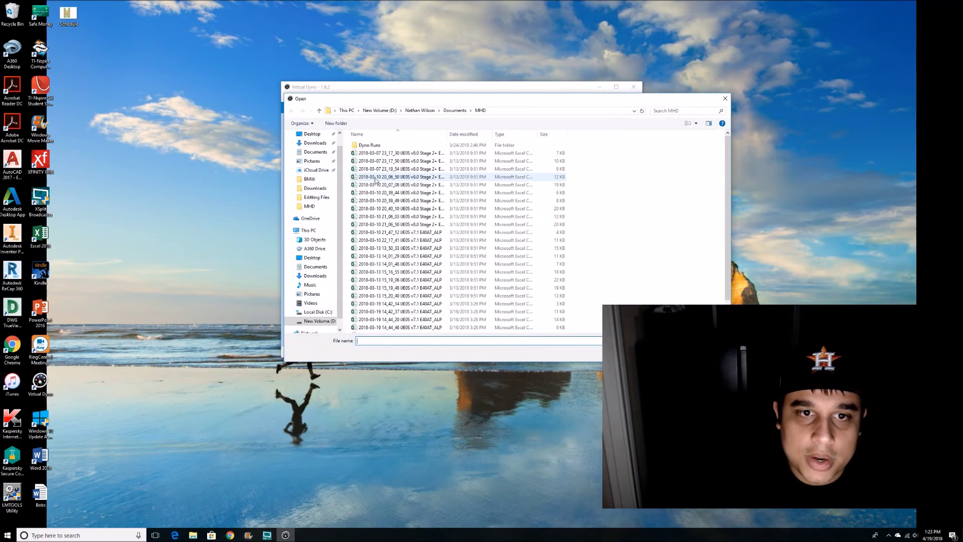
pyautogui.scroll(3, 392, 212)
pyautogui.doubleClick(371, 146)
pyautogui.click(394, 147)
pyautogui.hotkey('alt', 'Left')
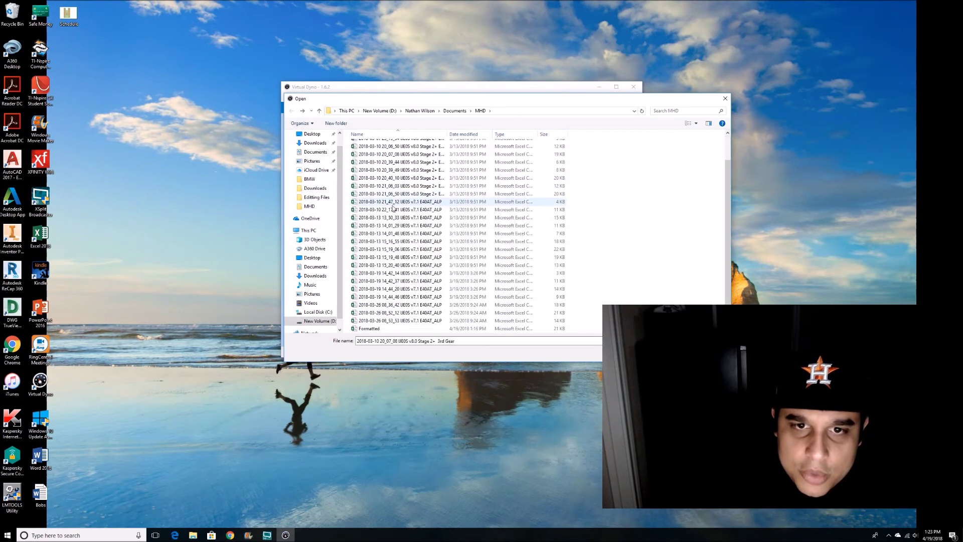
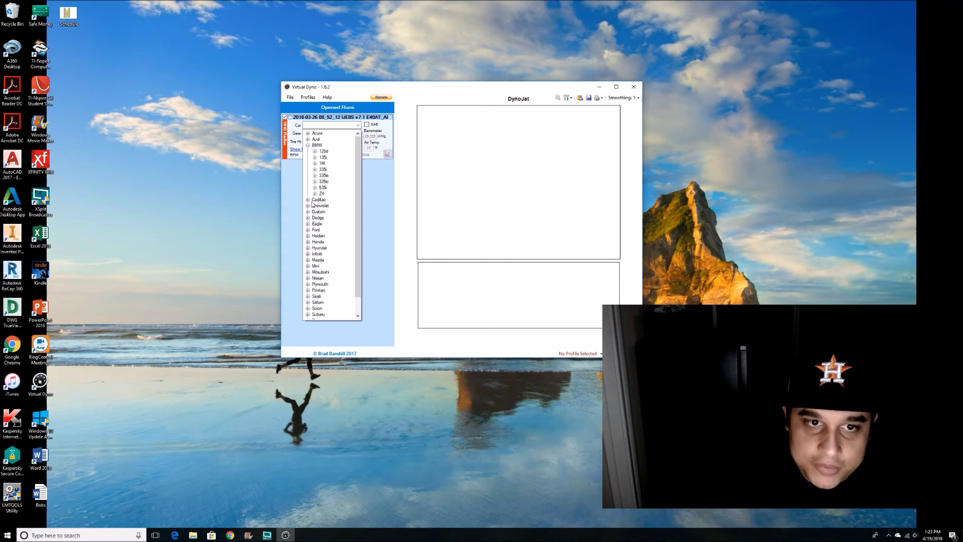
pyautogui.click(315, 188)
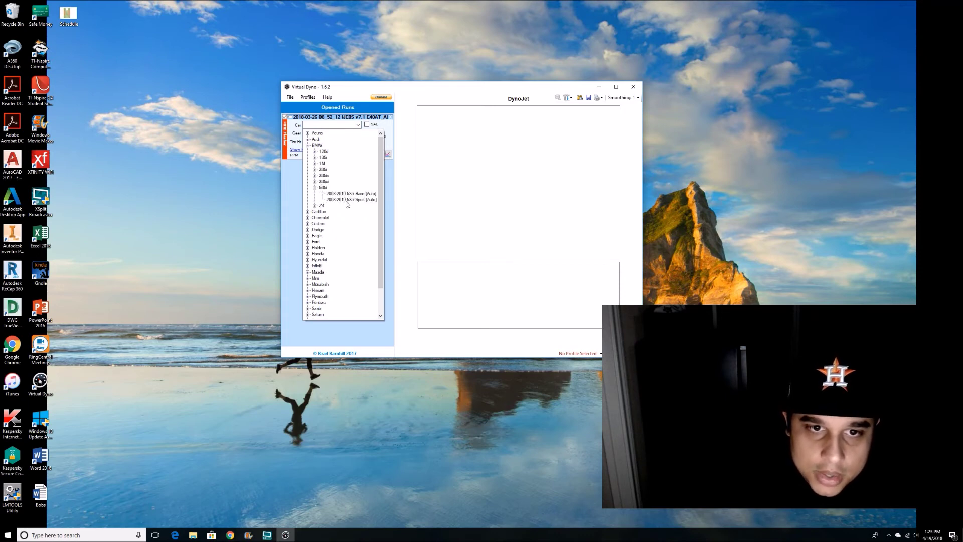
pyautogui.click(346, 200)
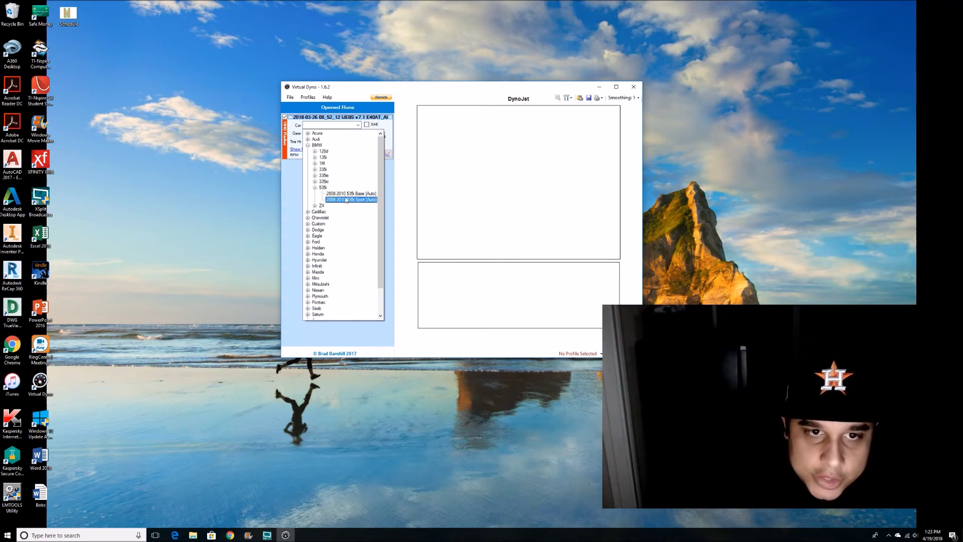
pyautogui.click(345, 200)
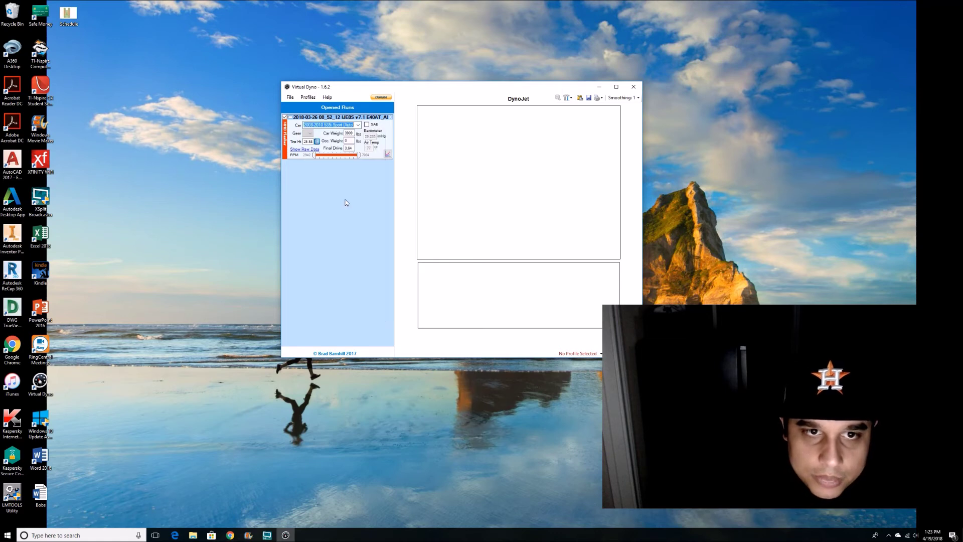
# Configure the 08_52_12 run with SAE correction, an occupant weight of 235 lbs and gear 4
pyautogui.click(367, 125)
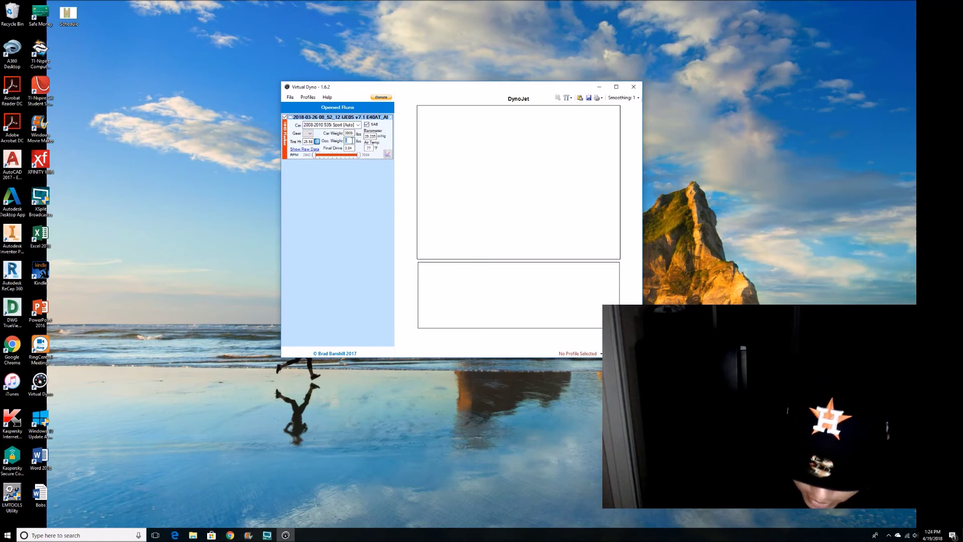
pyautogui.write('235')
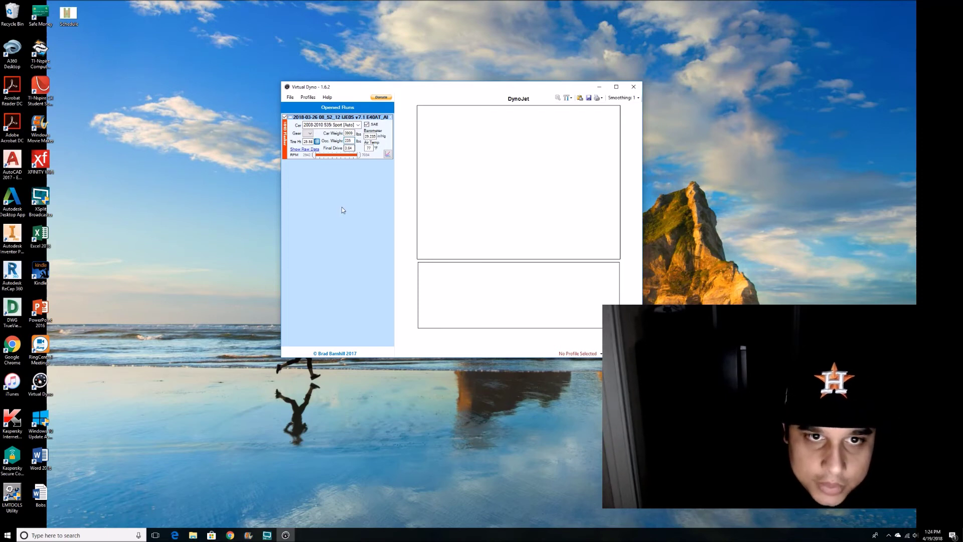
pyautogui.click(309, 133)
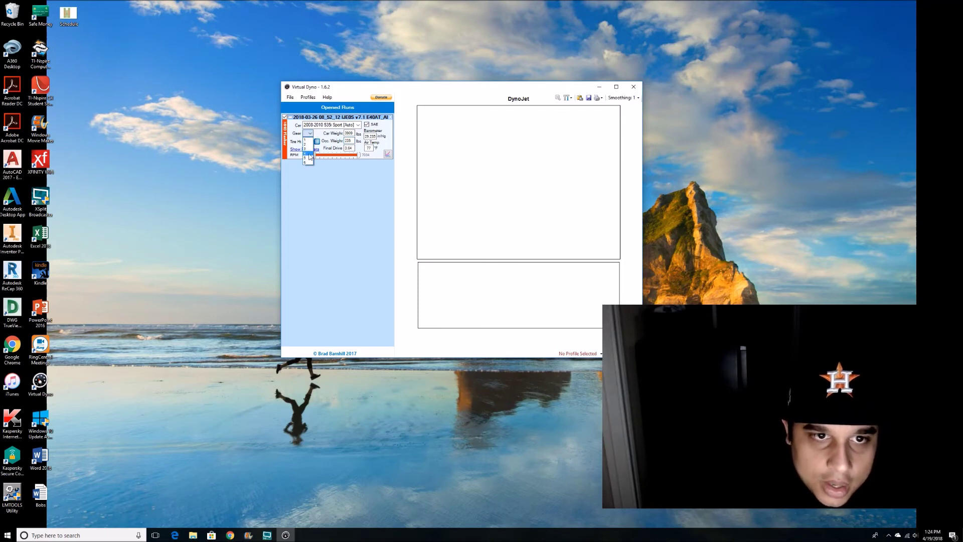
pyautogui.click(309, 154)
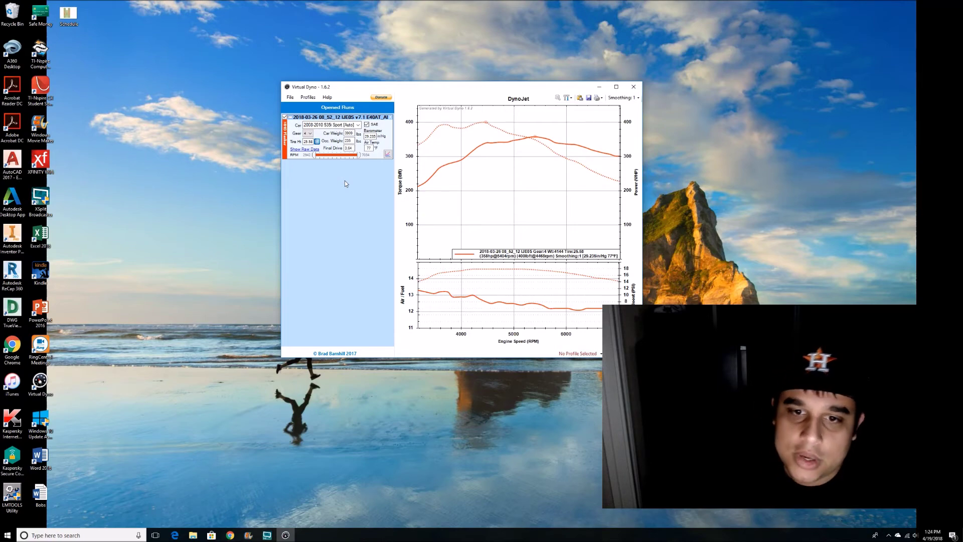
pyautogui.click(290, 98)
pyautogui.click(316, 112)
pyautogui.scroll(-2, 422, 301)
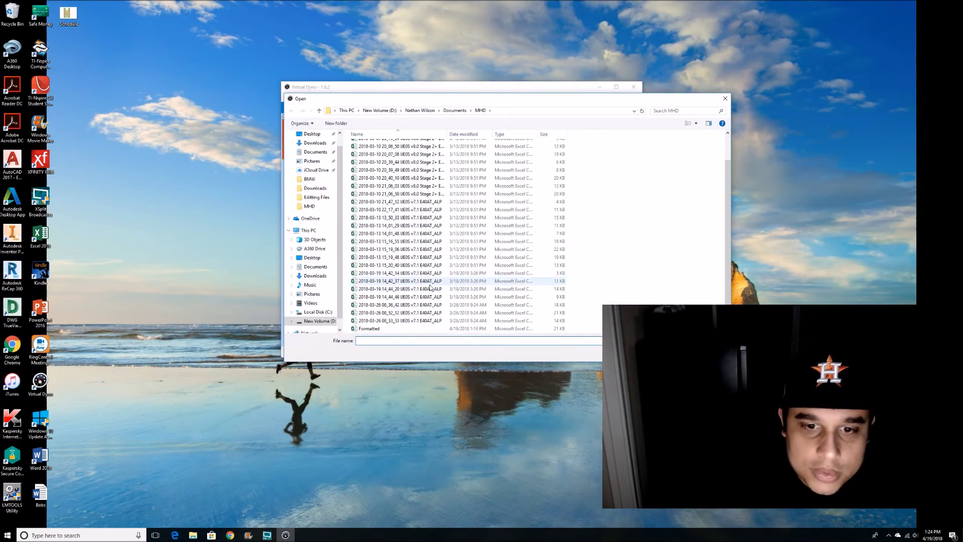
pyautogui.click(423, 320)
pyautogui.keyDown('shift'); pyautogui.click(422, 312); pyautogui.keyUp('shift')
pyautogui.press('Return')
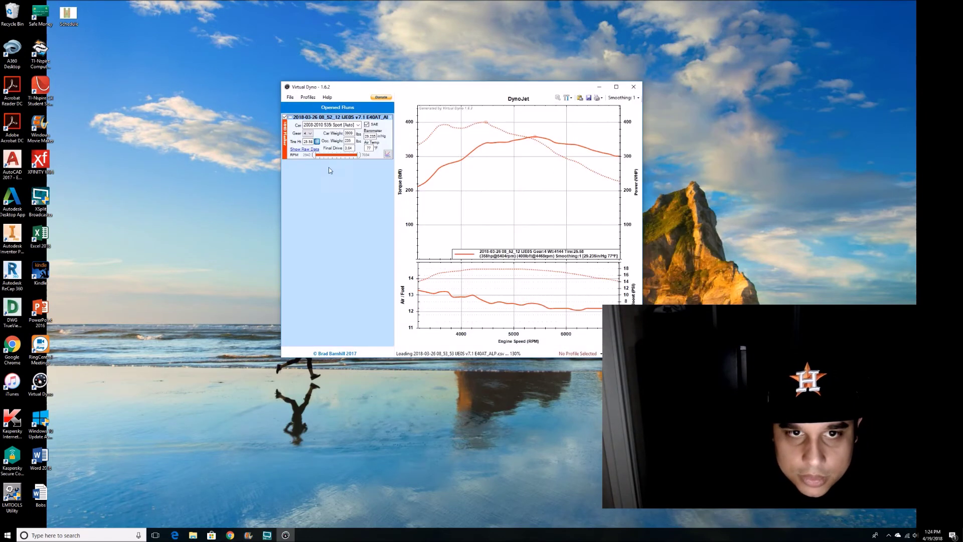
pyautogui.click(357, 173)
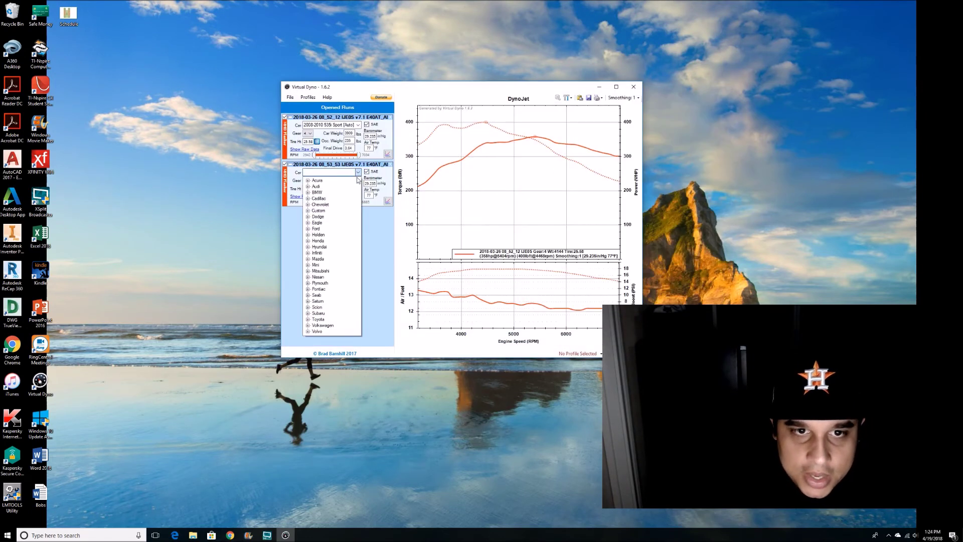
pyautogui.click(309, 192)
pyautogui.click(315, 235)
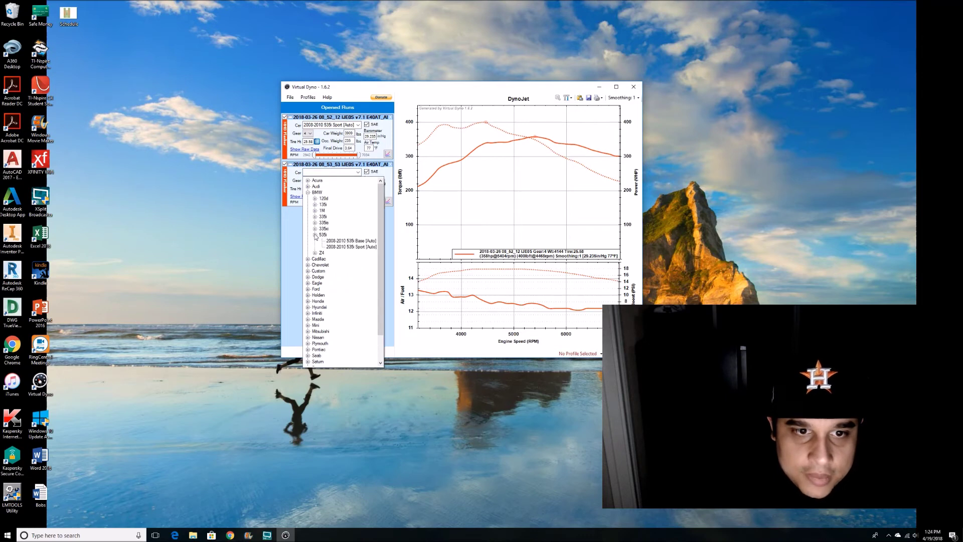
pyautogui.click(347, 247)
pyautogui.click(348, 188)
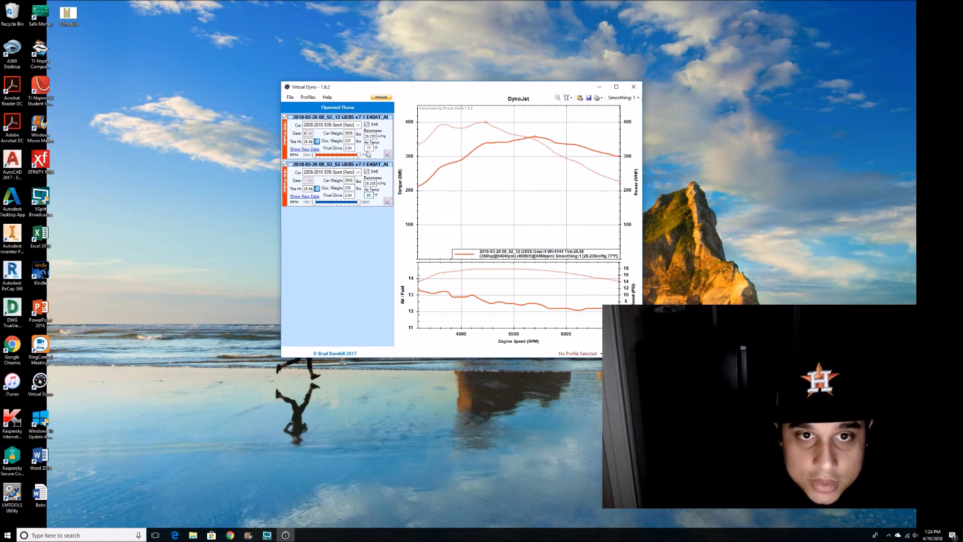
pyautogui.press('Return')
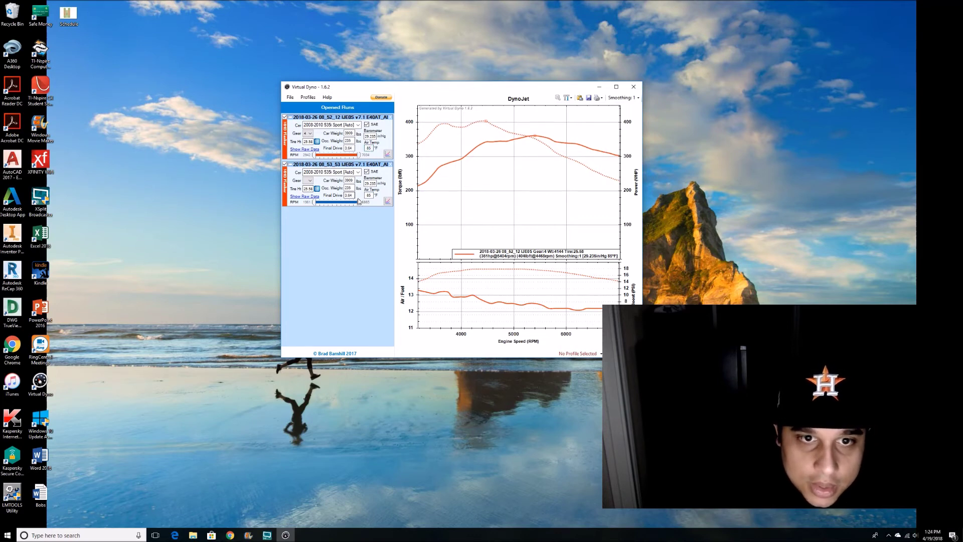
# Try gear 4 for the 08_53_53 run and set its gear to 3
pyautogui.click(310, 182)
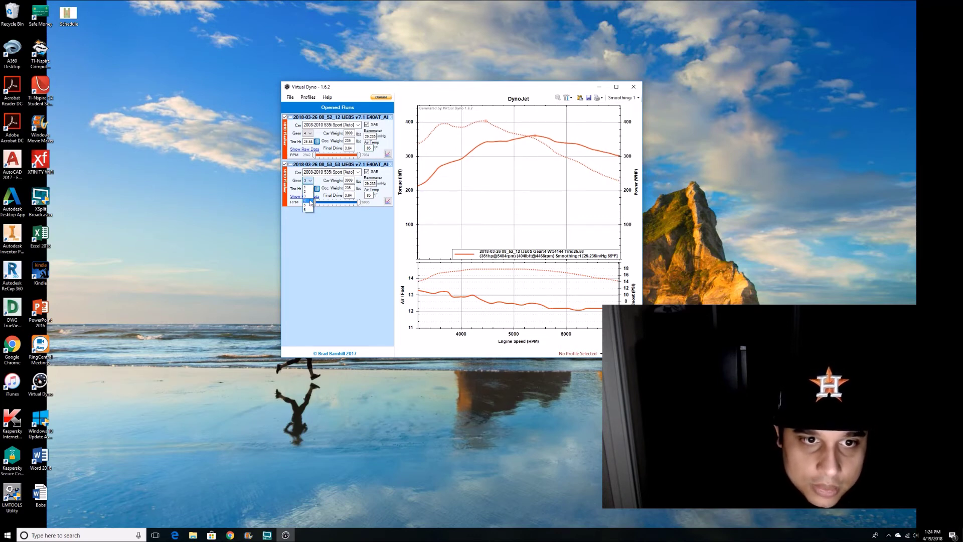
pyautogui.click(311, 201)
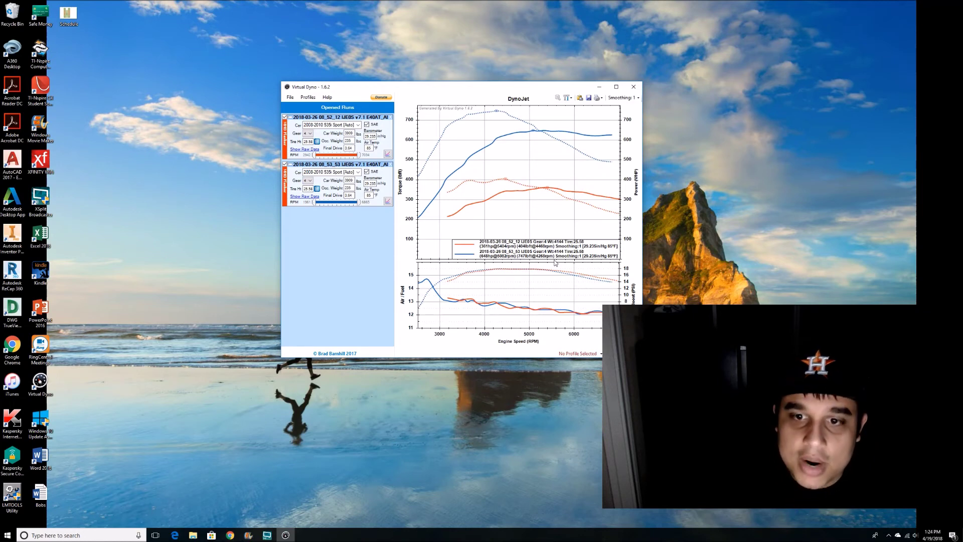
pyautogui.click(310, 182)
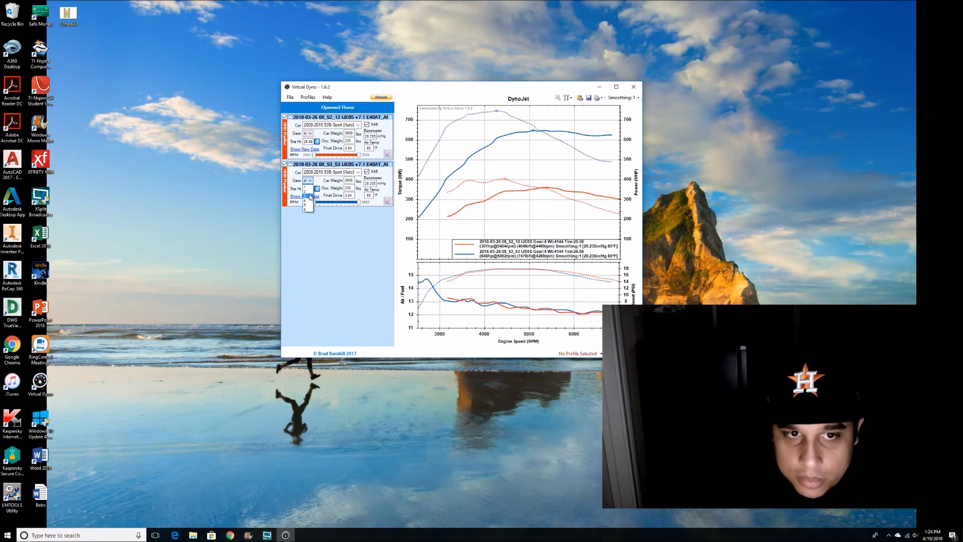
pyautogui.click(308, 196)
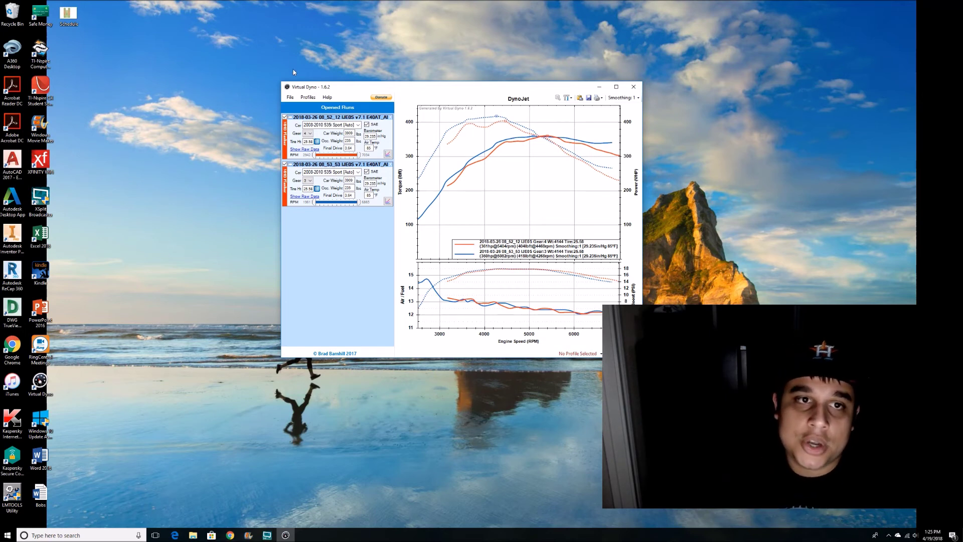
# Open the Car Editor, examine its transmission, drag coefficient and tire diameter fields, and close it without saving
pyautogui.click(288, 98)
pyautogui.click(306, 124)
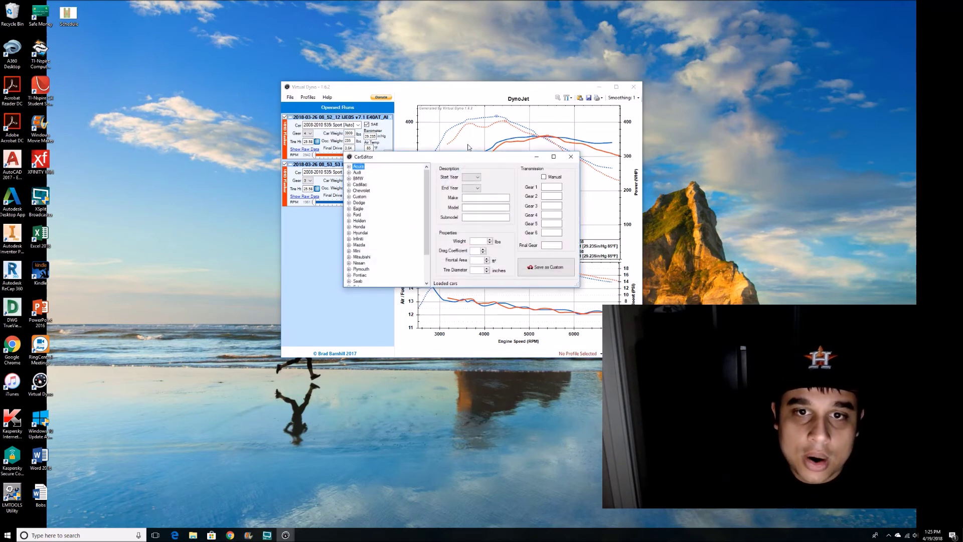
pyautogui.click(544, 177)
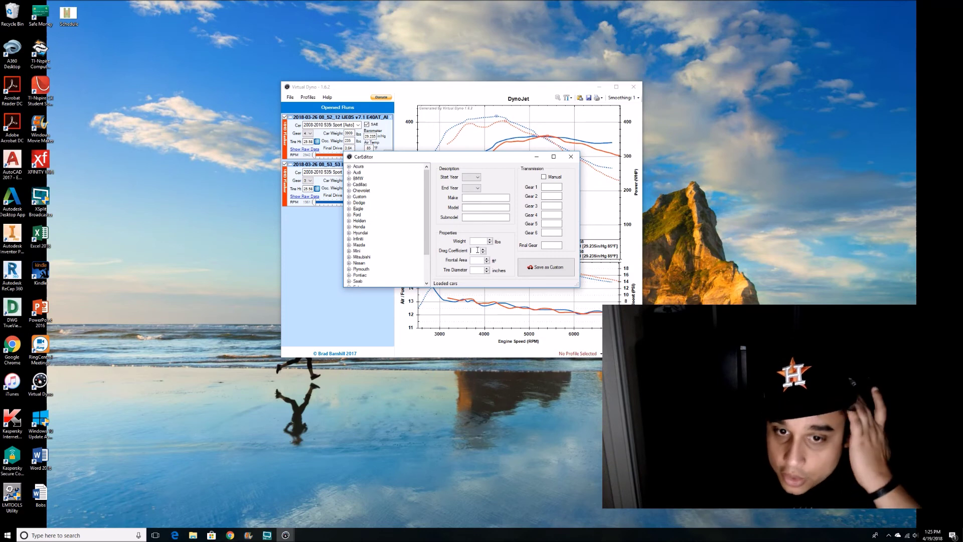
pyautogui.click(481, 270)
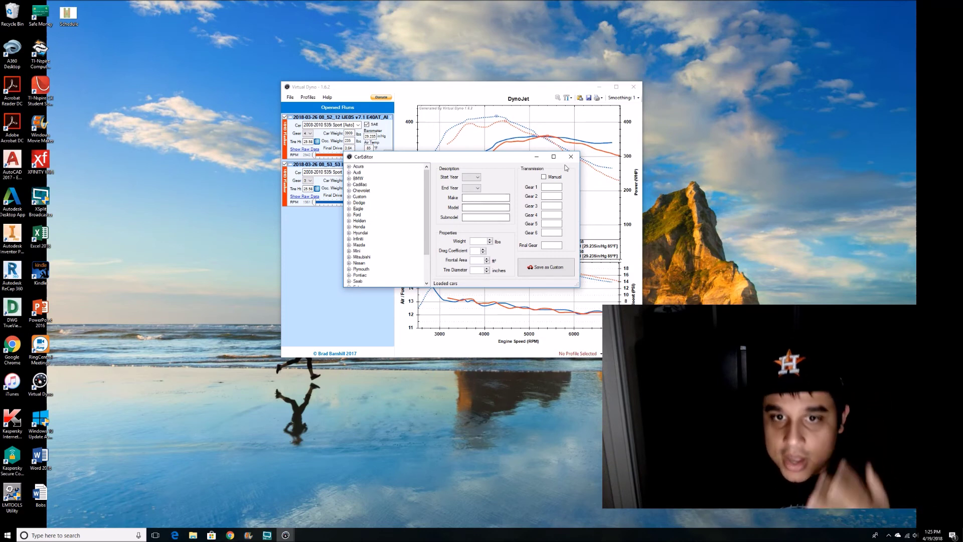
pyautogui.click(571, 156)
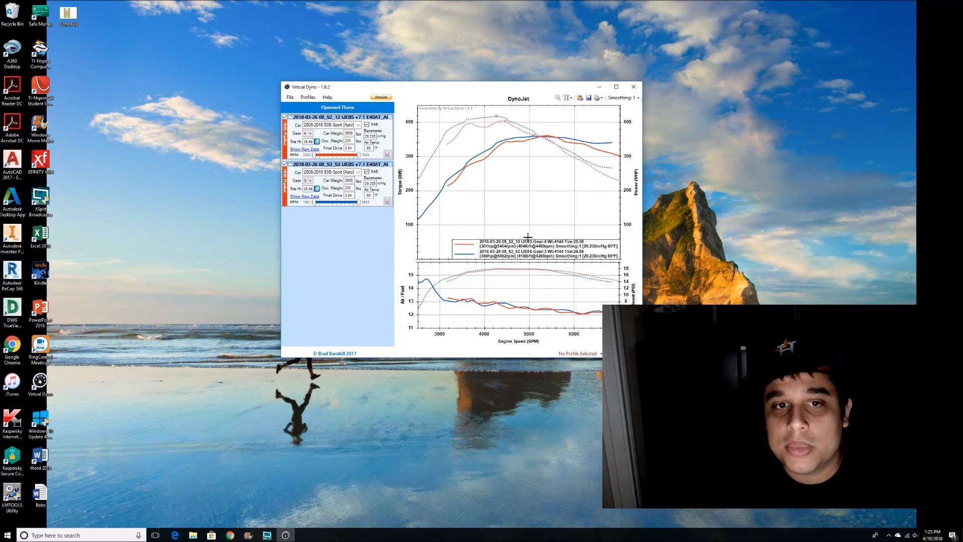
# Review the graphing options in the Virtual Dyno settings and the available profile commands without changing anything
pyautogui.click(290, 98)
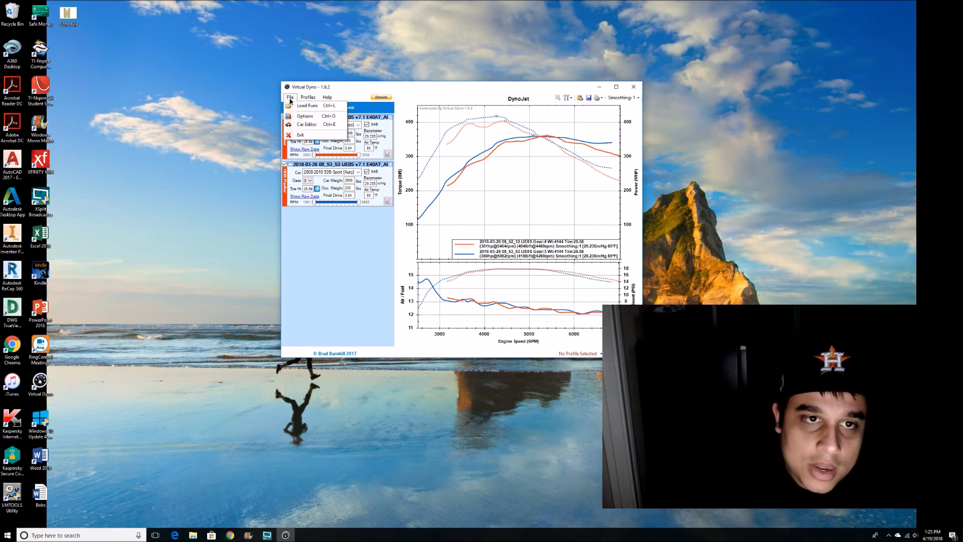
pyautogui.click(300, 116)
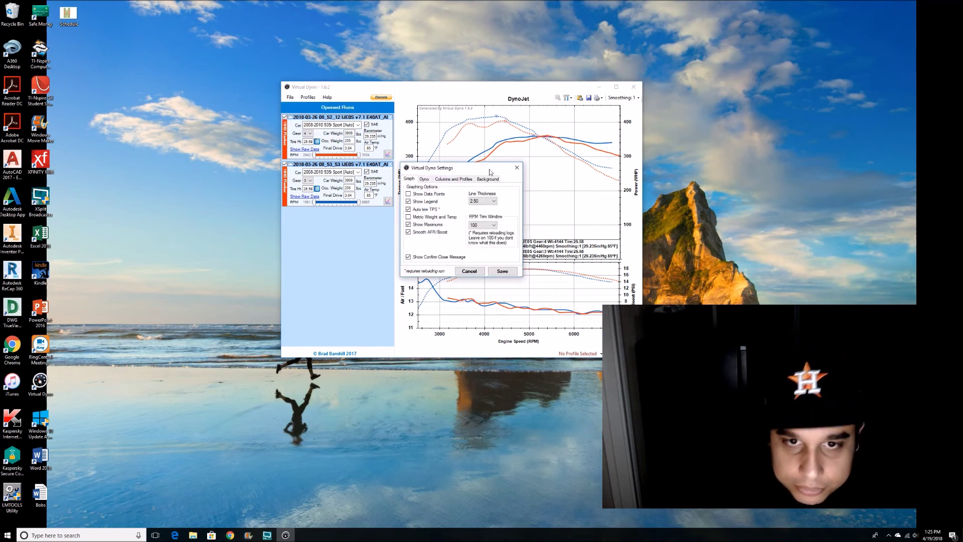
pyautogui.click(519, 167)
pyautogui.click(308, 97)
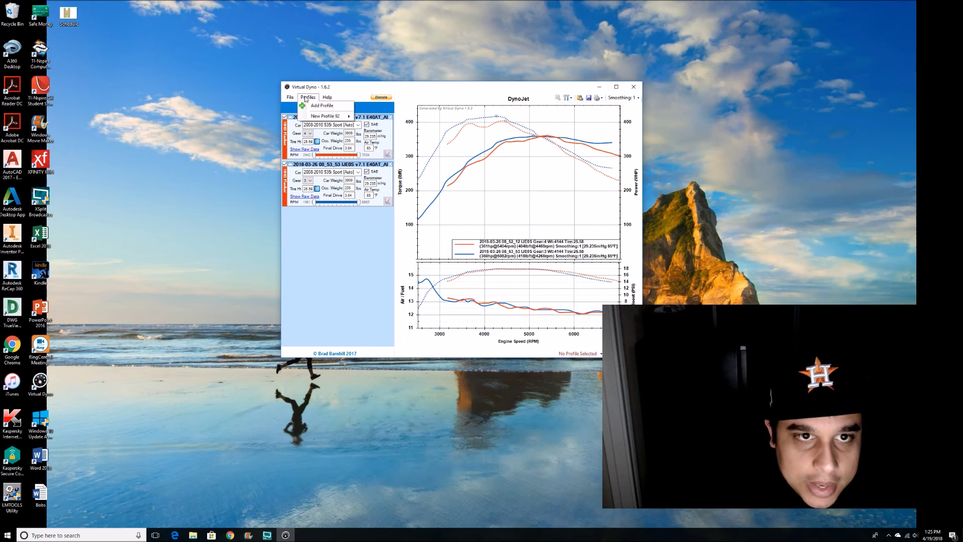
pyautogui.moveTo(289, 98)
pyautogui.click(337, 271)
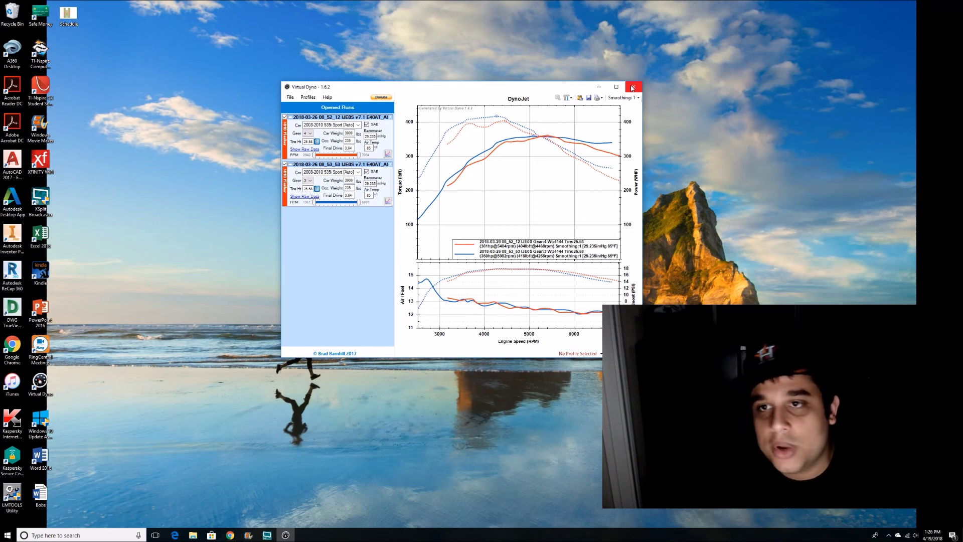
# Close Virtual Dyno with both logs still open, confirming the exit
pyautogui.click(633, 88)
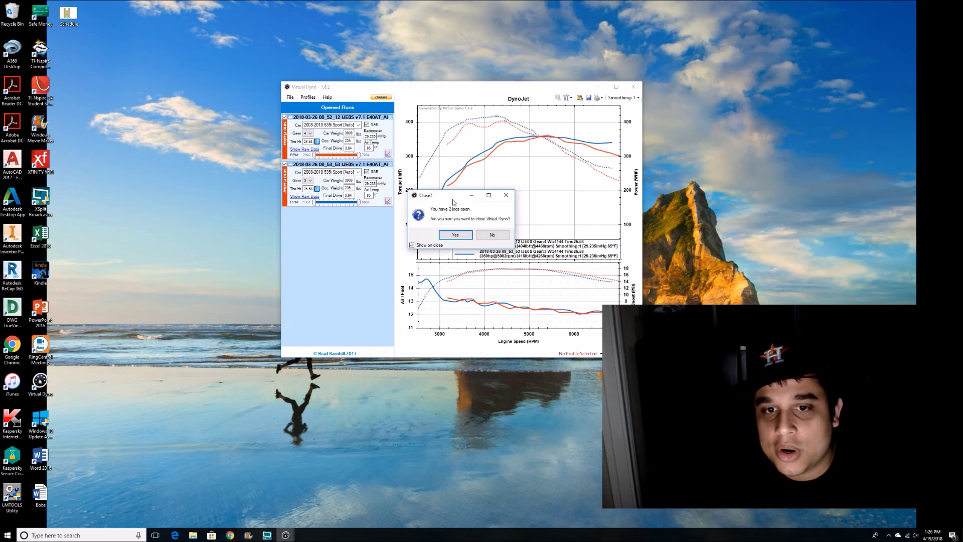
pyautogui.click(459, 235)
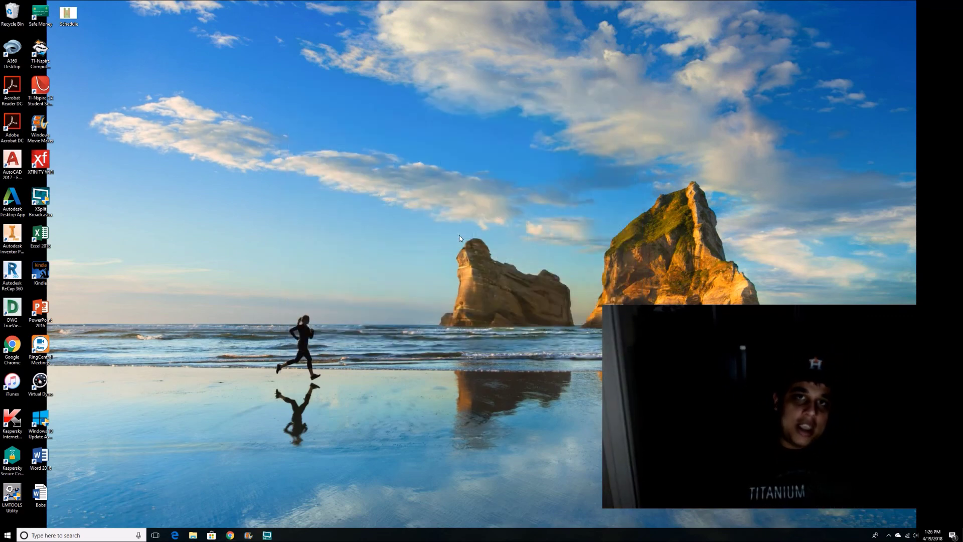